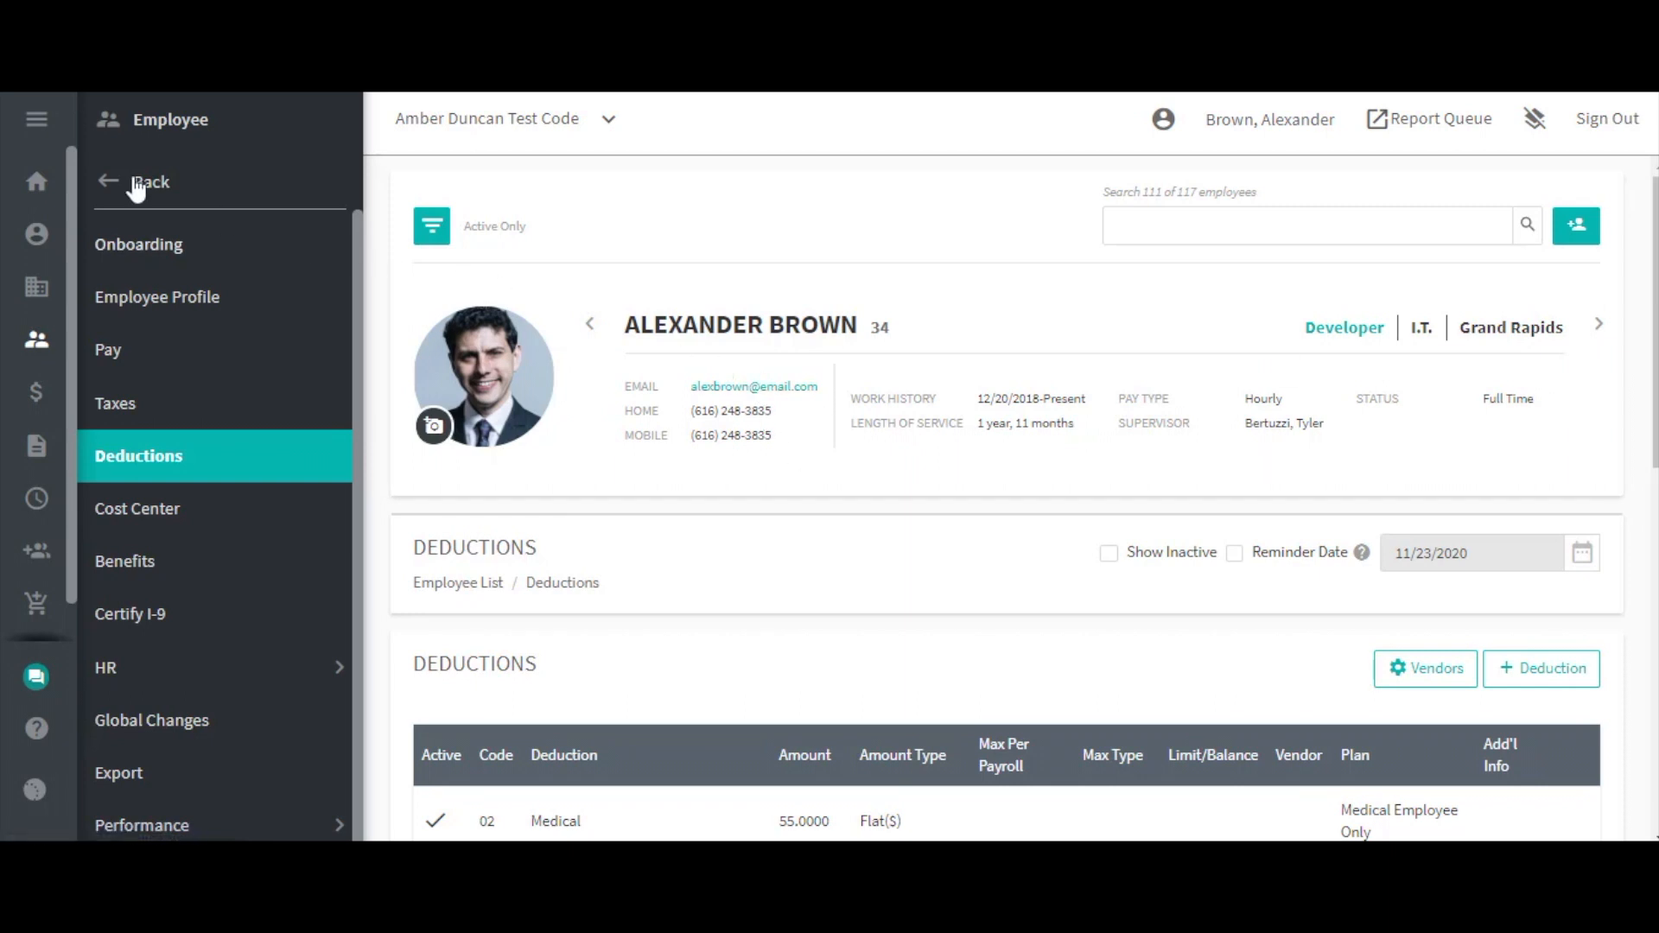
- Start a new employee deduction for Misc - Mi with an amount of 50 and amount type Flat($)
{"action": "left_click", "coordinate": [36, 125]}
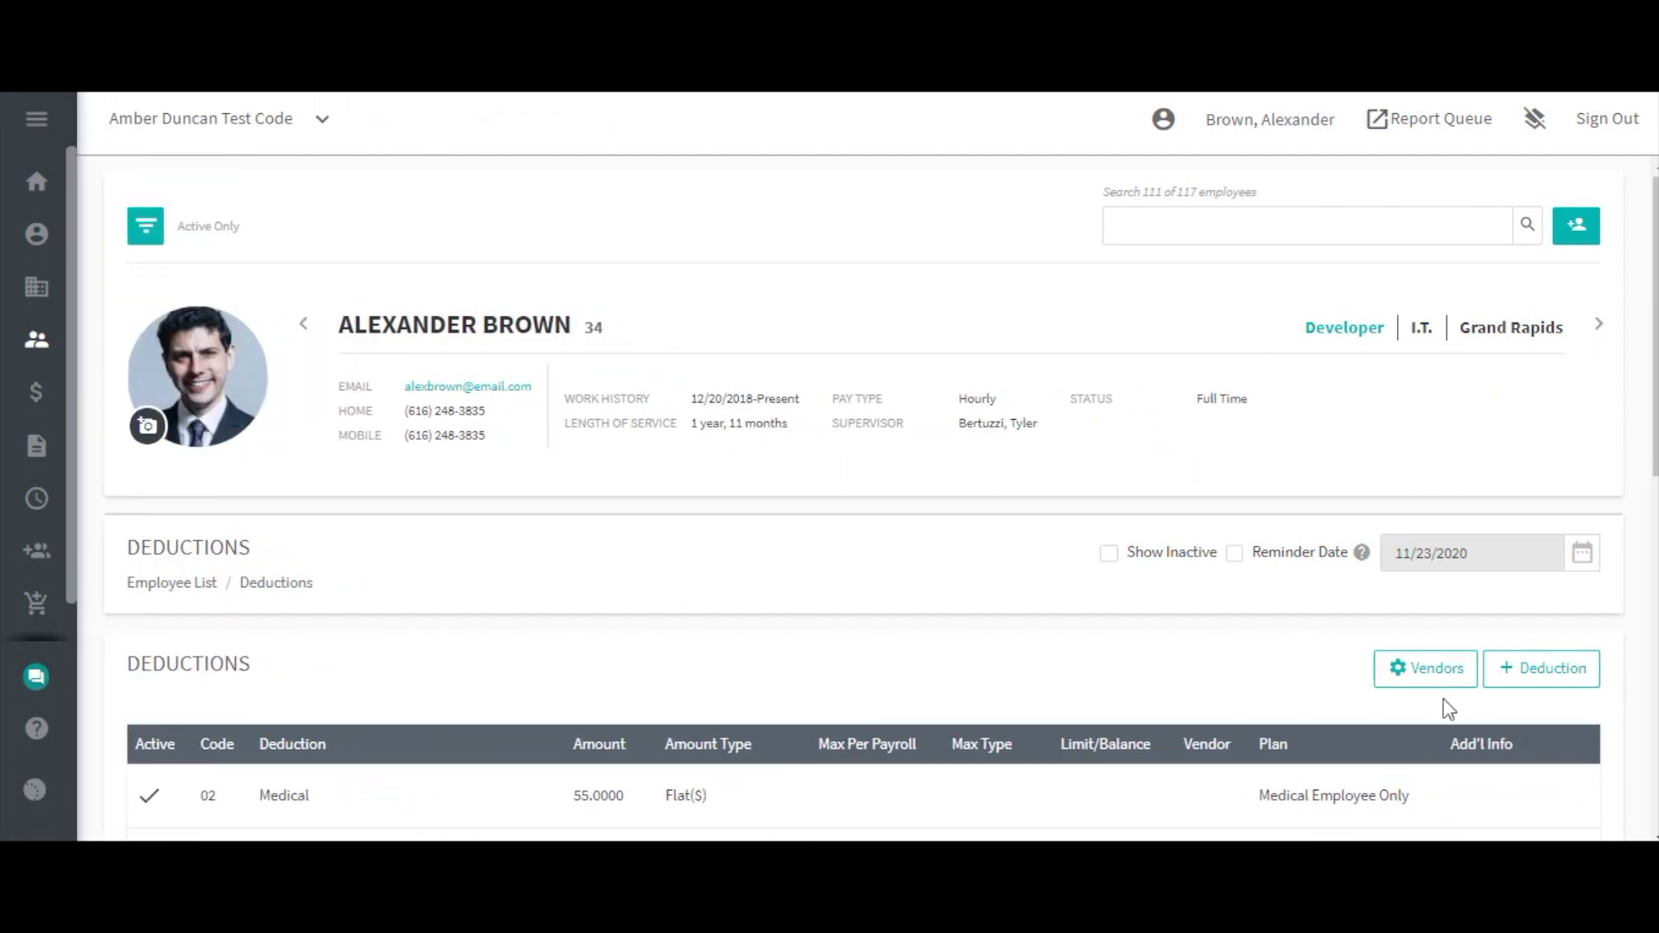
{"action": "left_click", "coordinate": [1578, 692]}
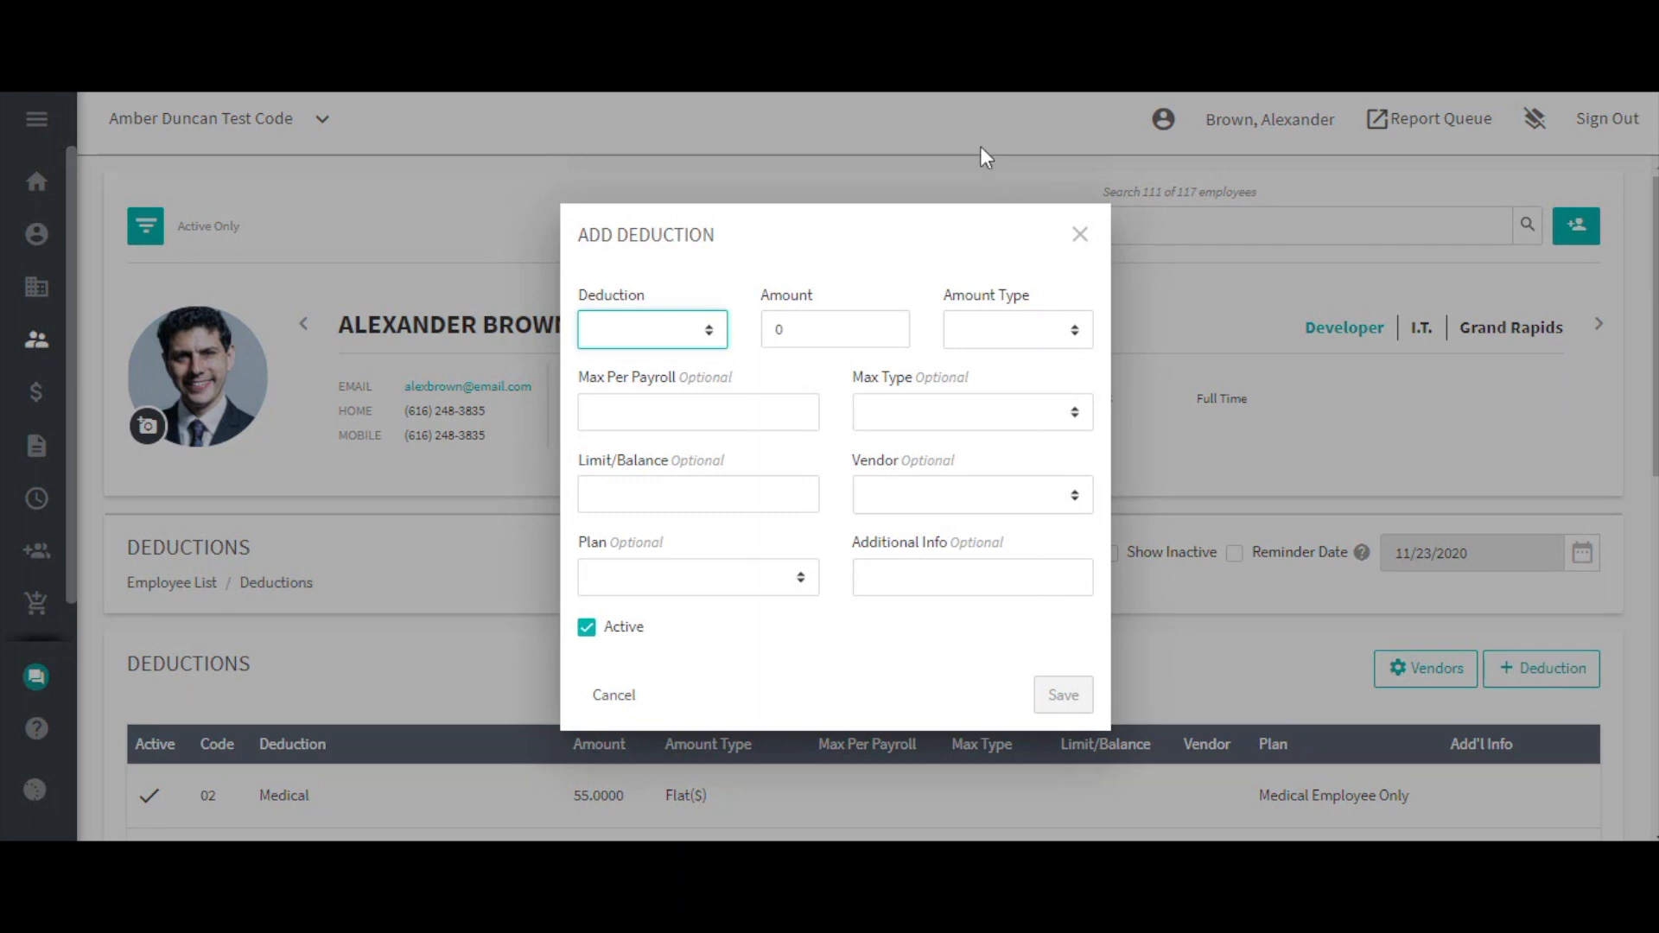
{"action": "left_click", "coordinate": [693, 338]}
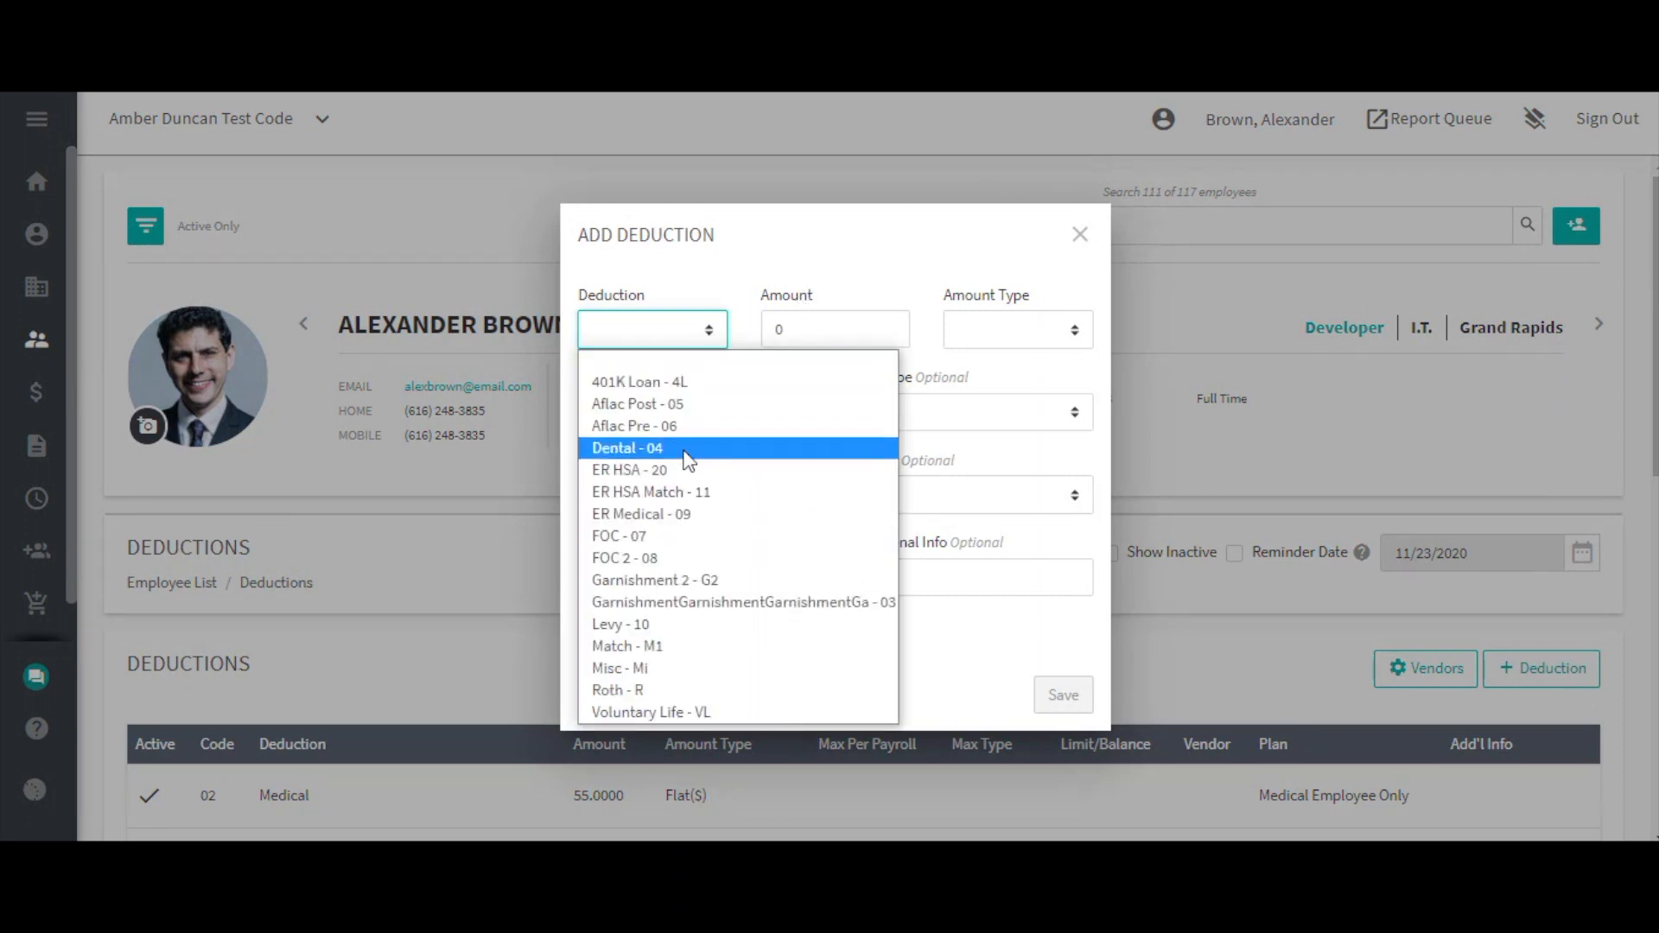
{"action": "left_click", "coordinate": [721, 668]}
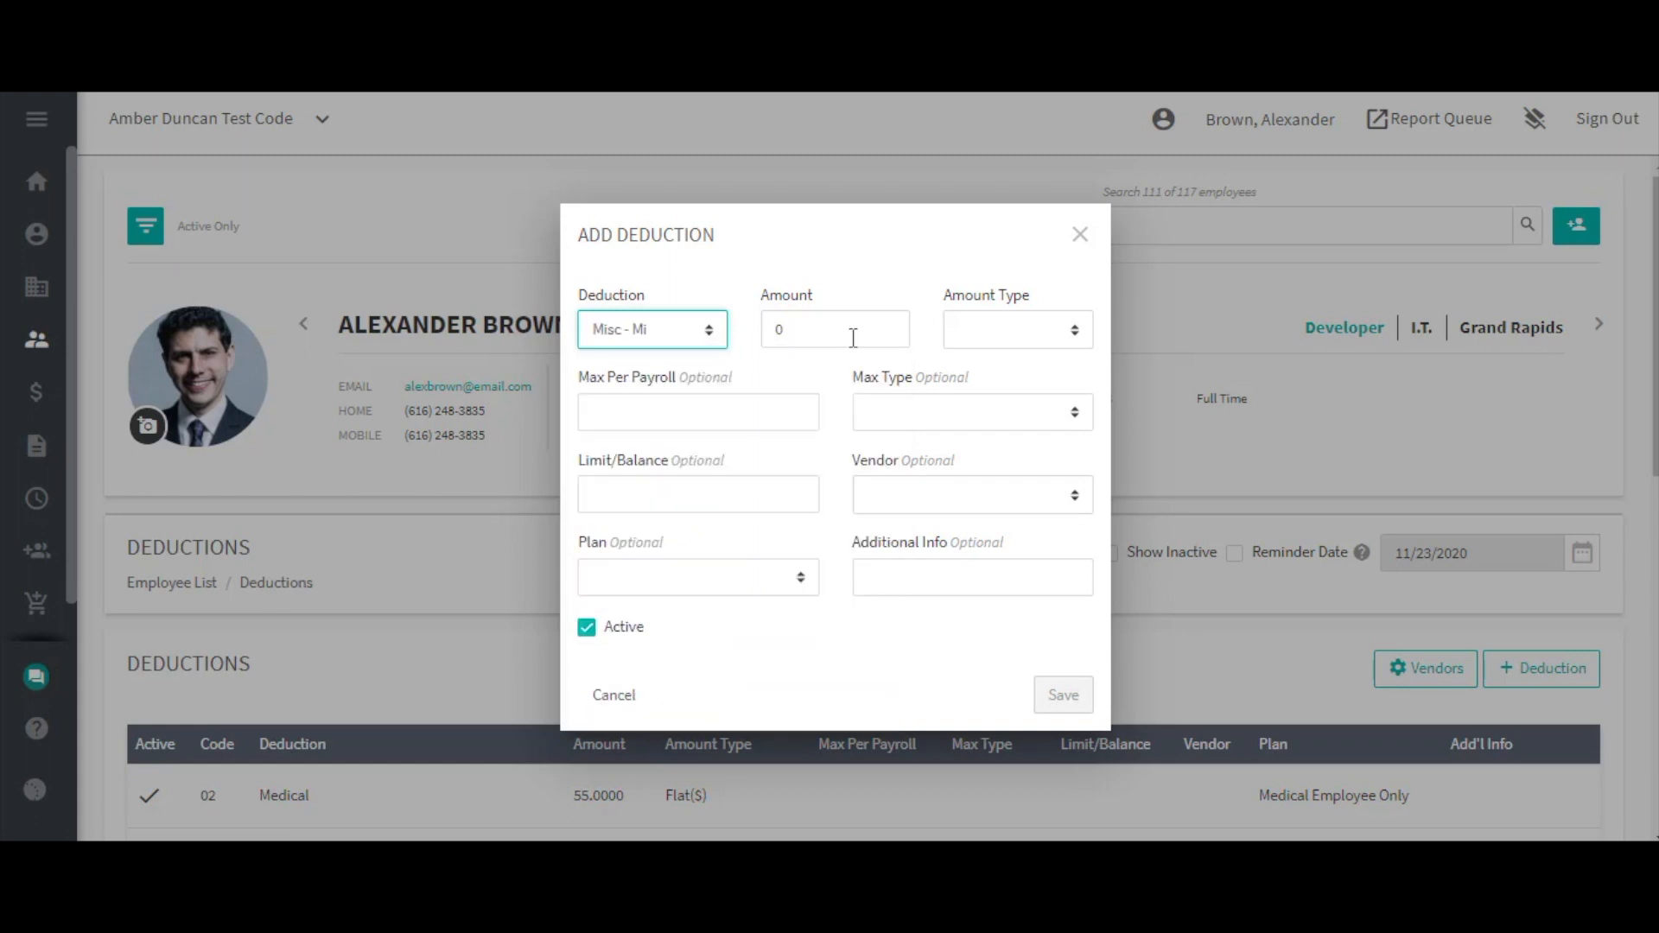
{"action": "key", "text": "Tab"}
{"action": "type", "text": "50"}
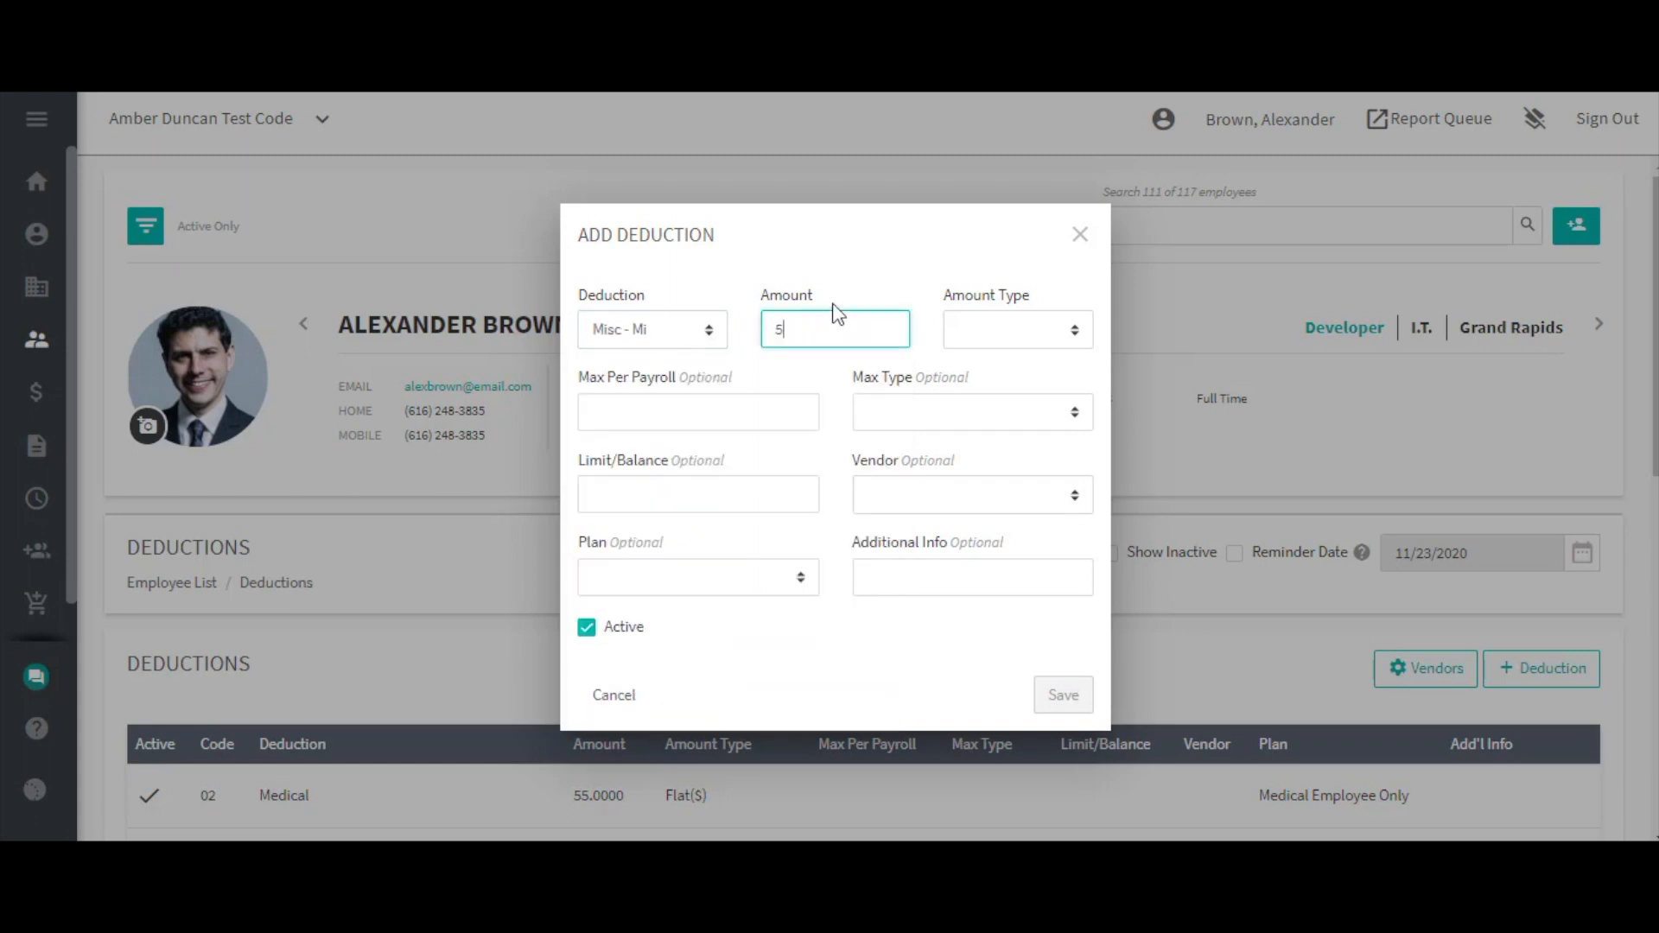
{"action": "left_click", "coordinate": [1021, 332]}
{"action": "left_click", "coordinate": [1029, 381]}
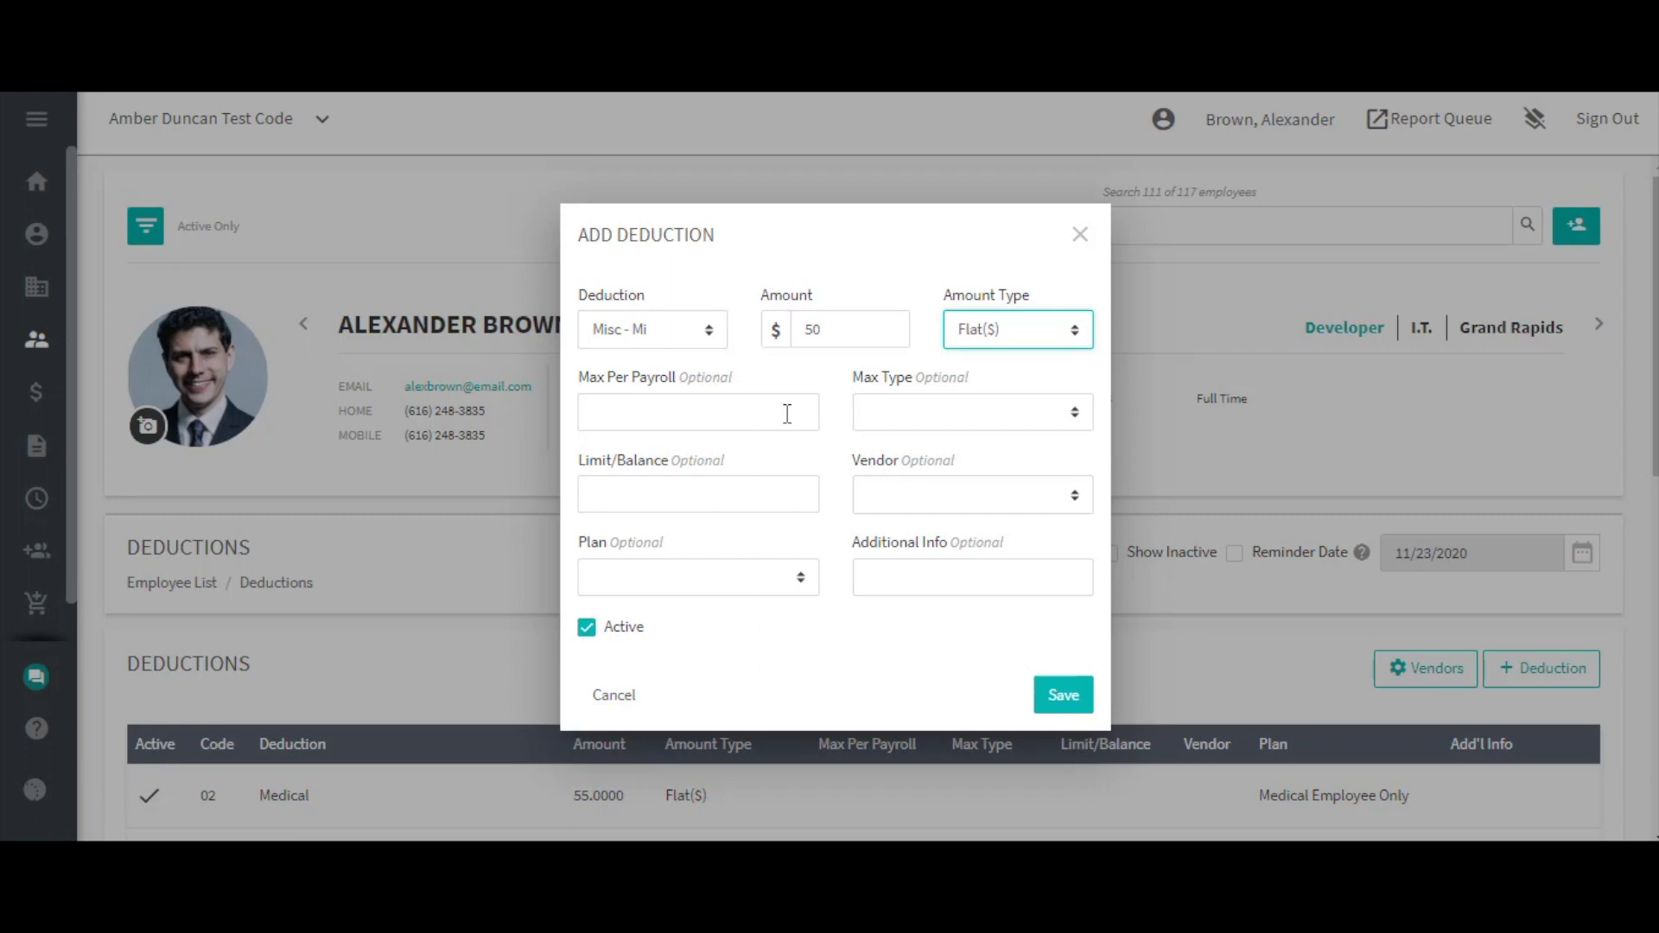
- Set the deduction's max type to Balance, check the vendor and plan choices, and discard the new deduction
{"action": "left_click", "coordinate": [1061, 419]}
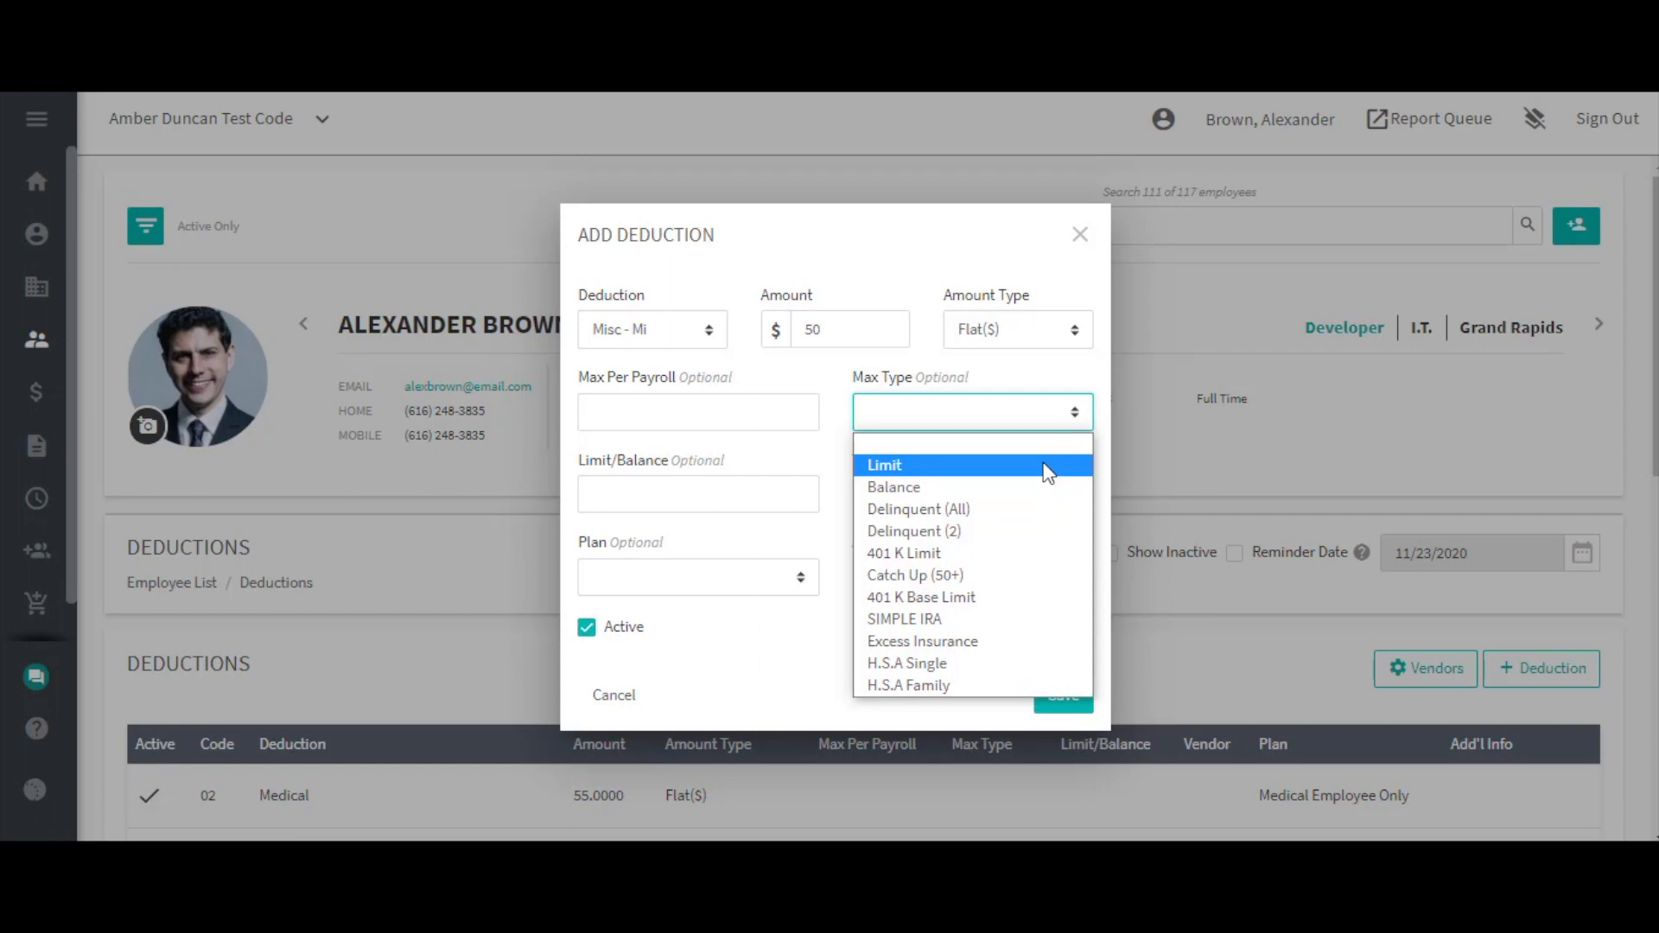
{"action": "key", "text": "Down"}
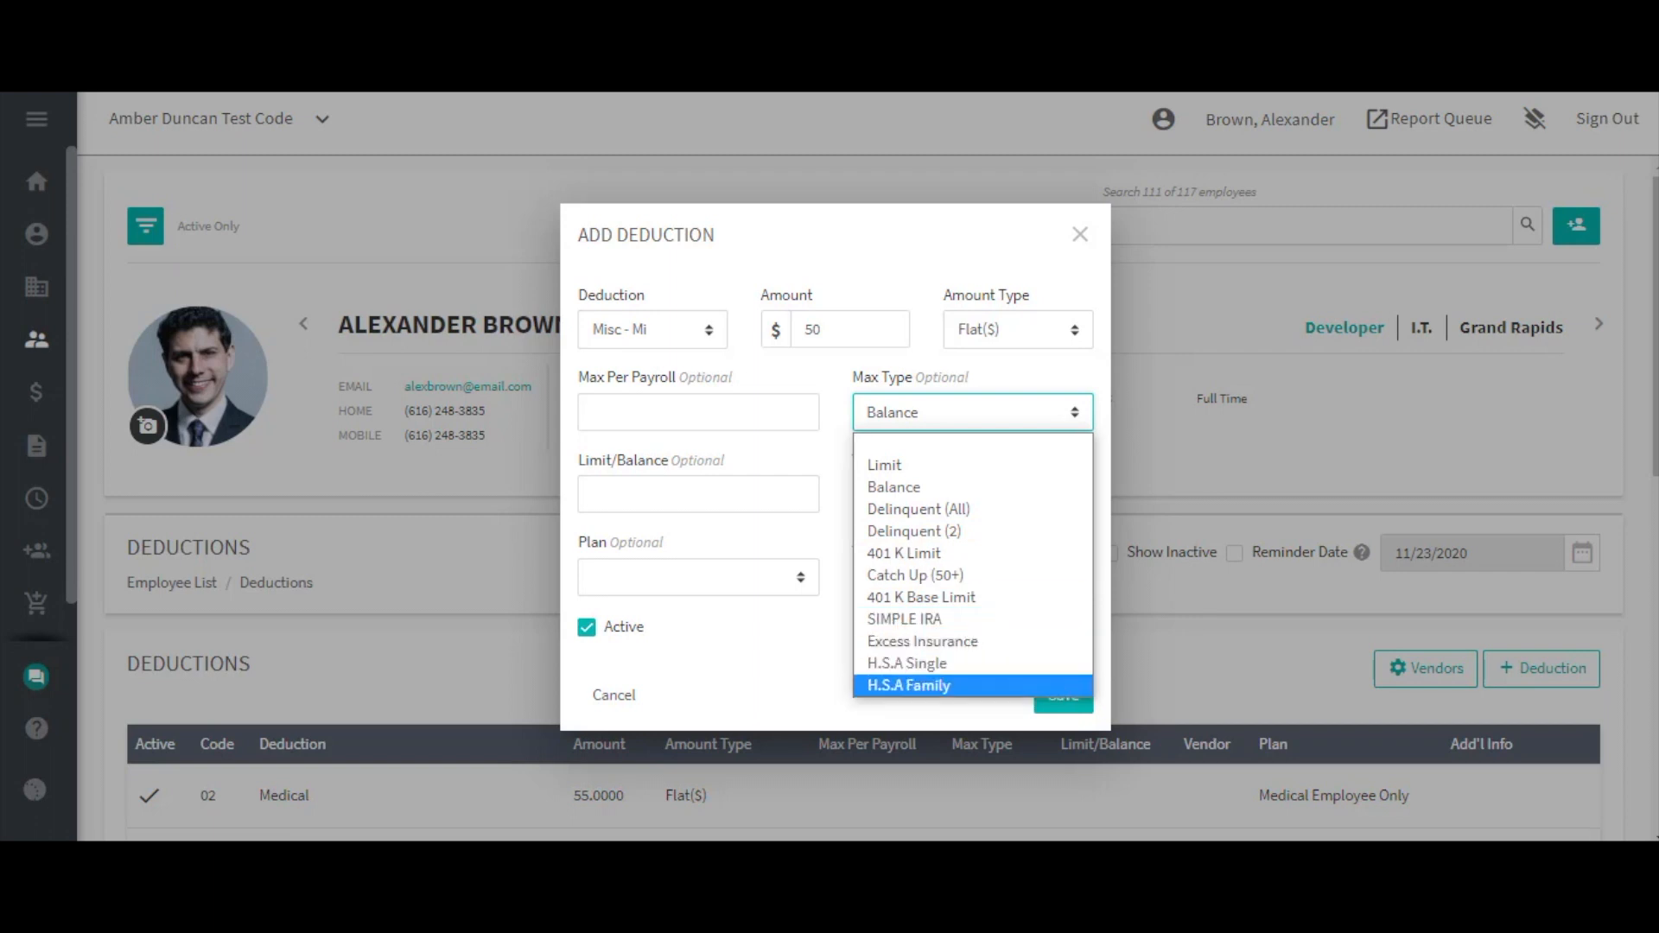
{"action": "left_click", "coordinate": [702, 456]}
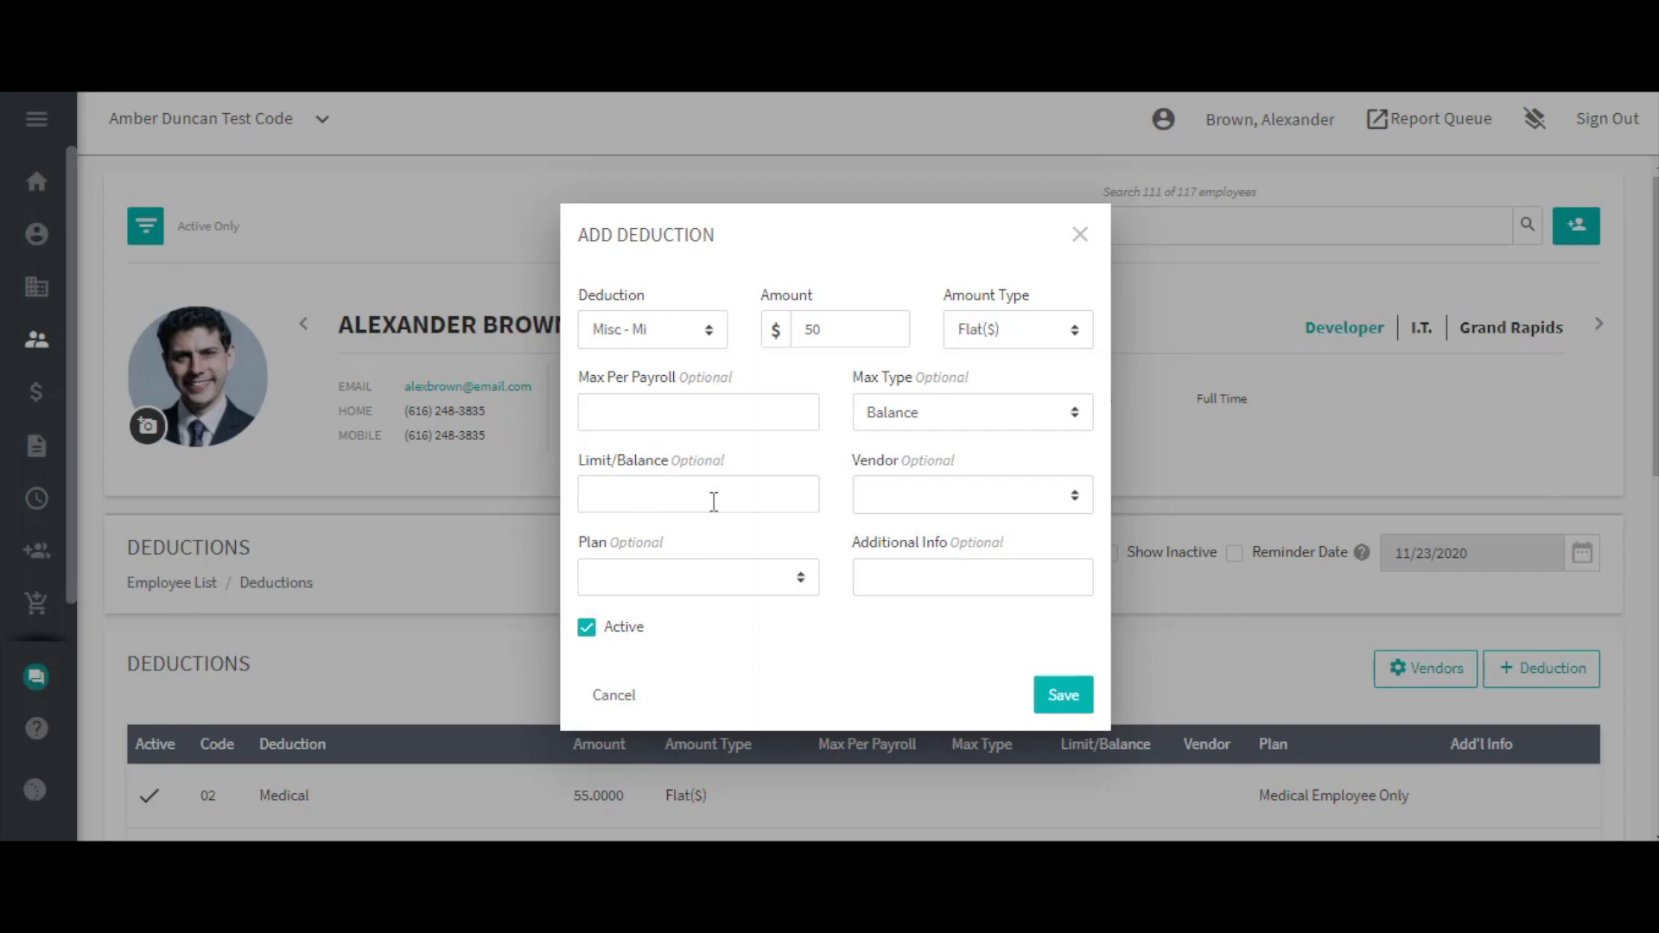
{"action": "left_click", "coordinate": [955, 501]}
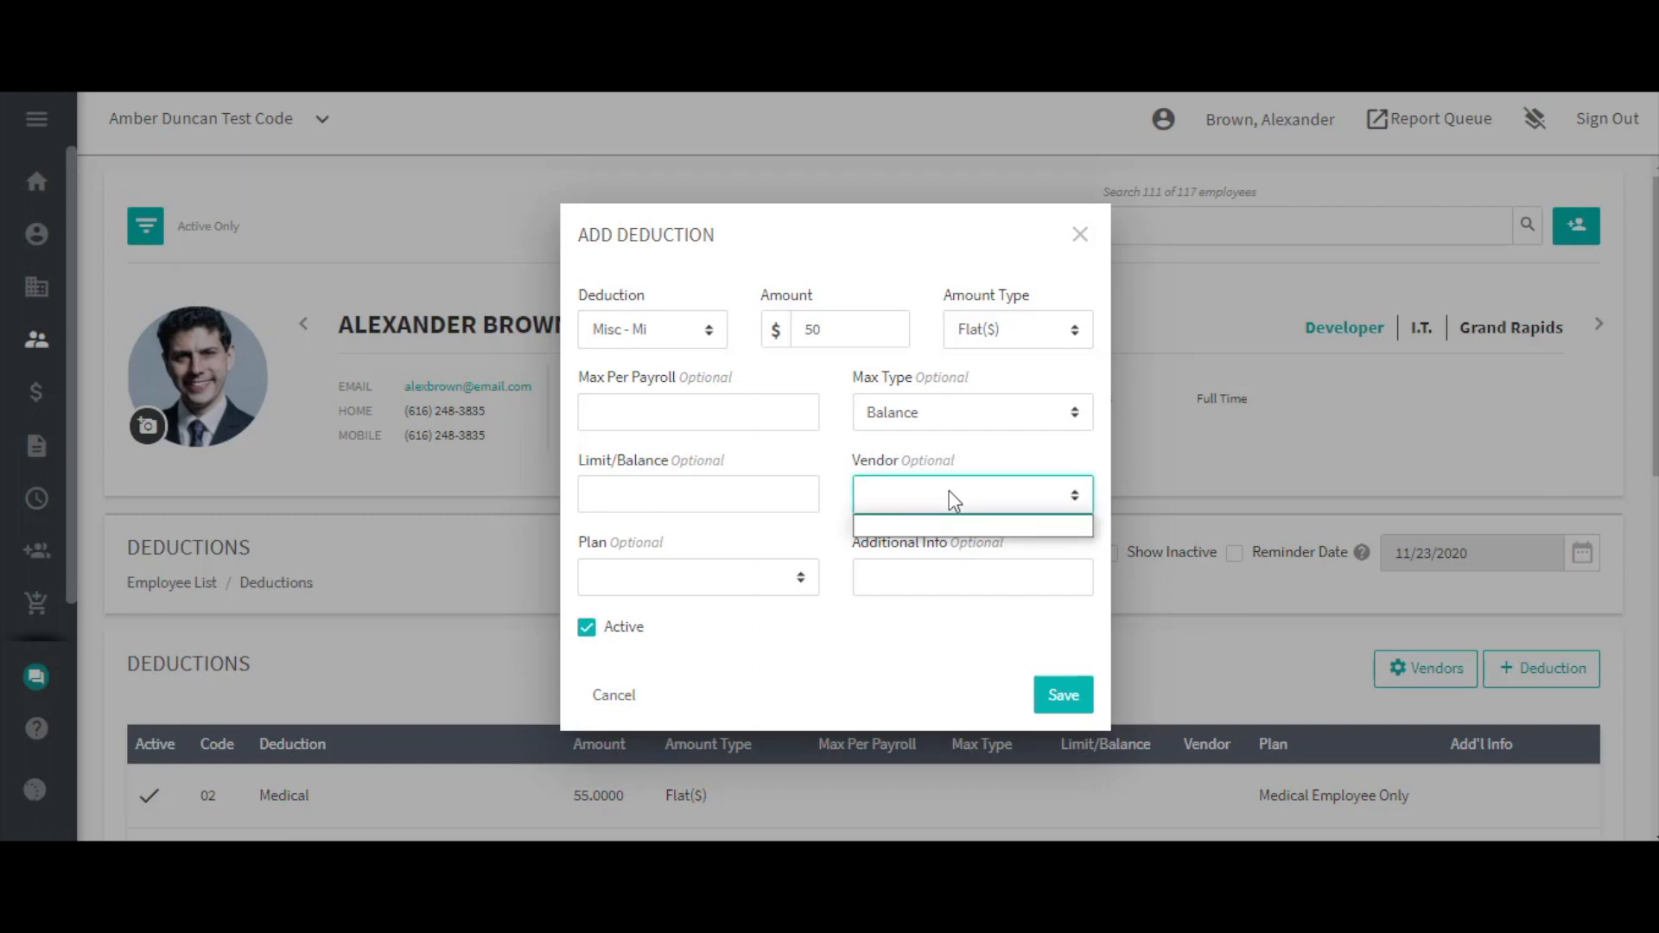
{"action": "left_click", "coordinate": [955, 502]}
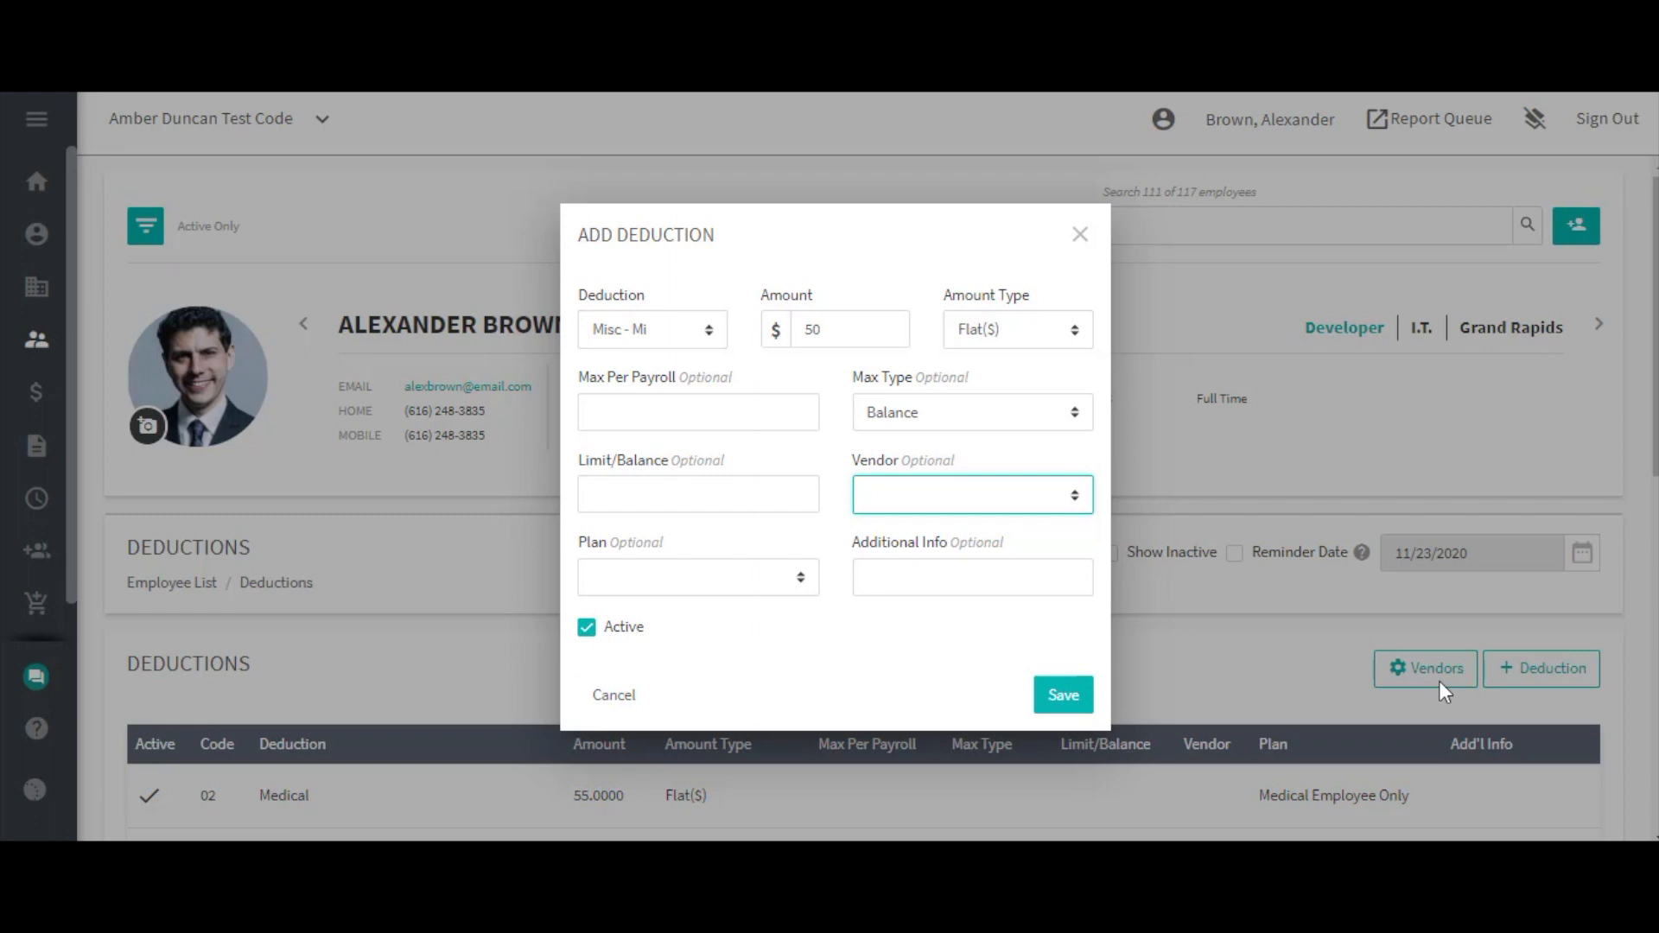
{"action": "left_click", "coordinate": [801, 594]}
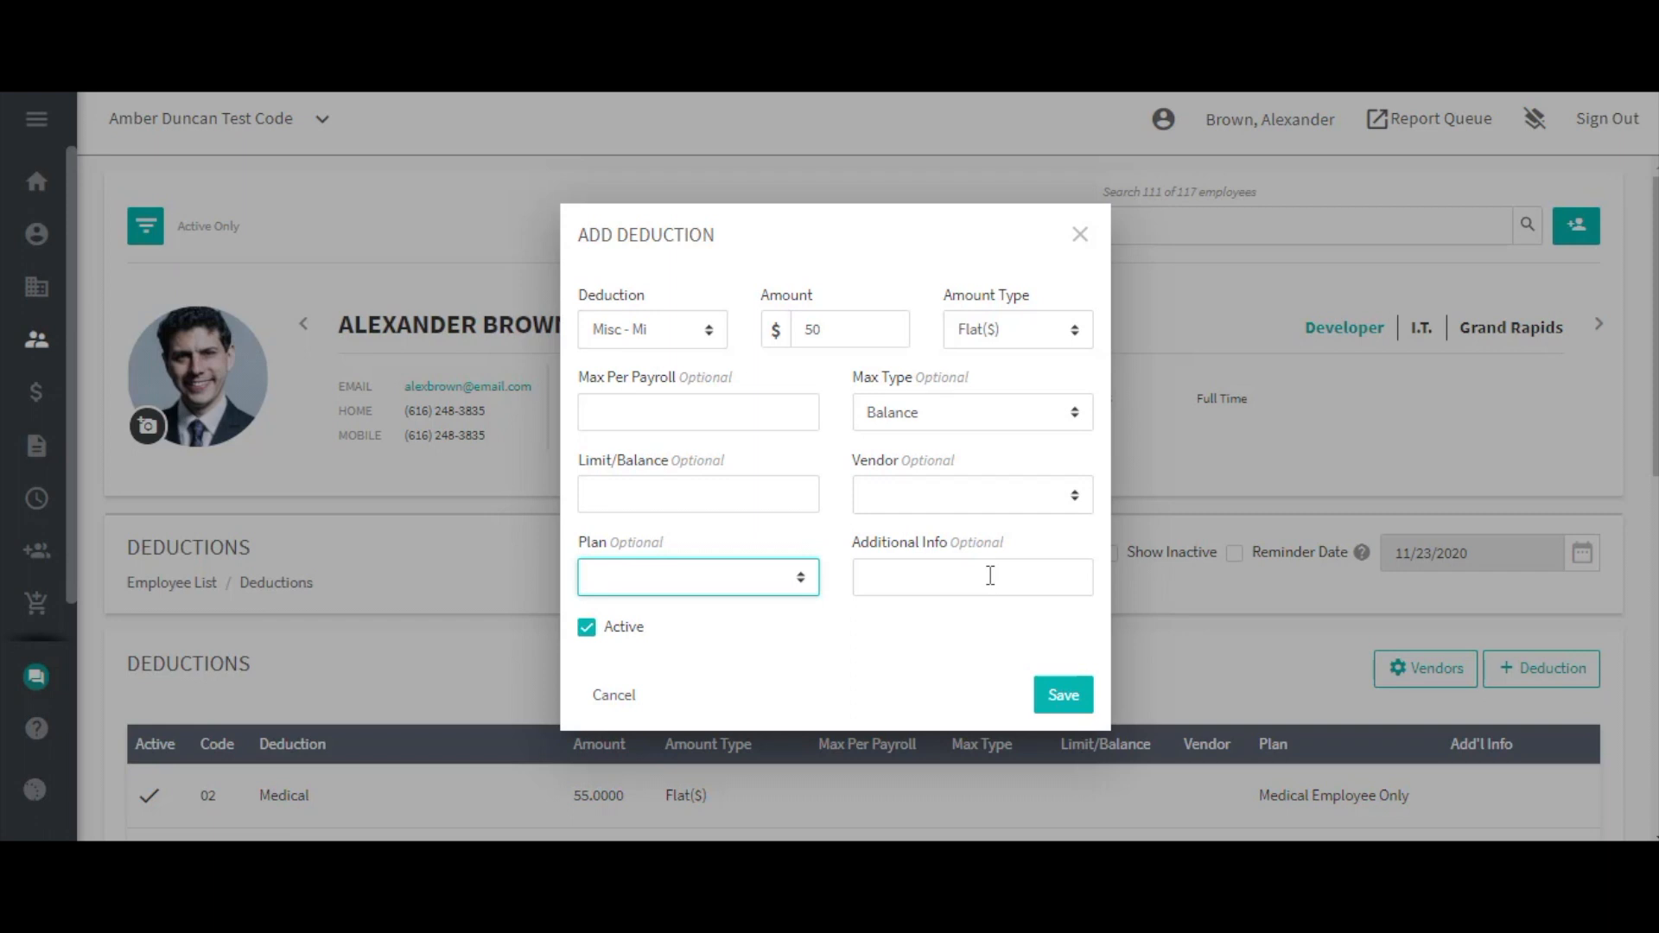
{"action": "left_click", "coordinate": [600, 704]}
- Start a new direct deposit to a Savings account with an amount of 50 and amount type Flat($)
{"action": "scroll", "coordinate": [1063, 674], "scroll_direction": "down", "scroll_amount": 4}
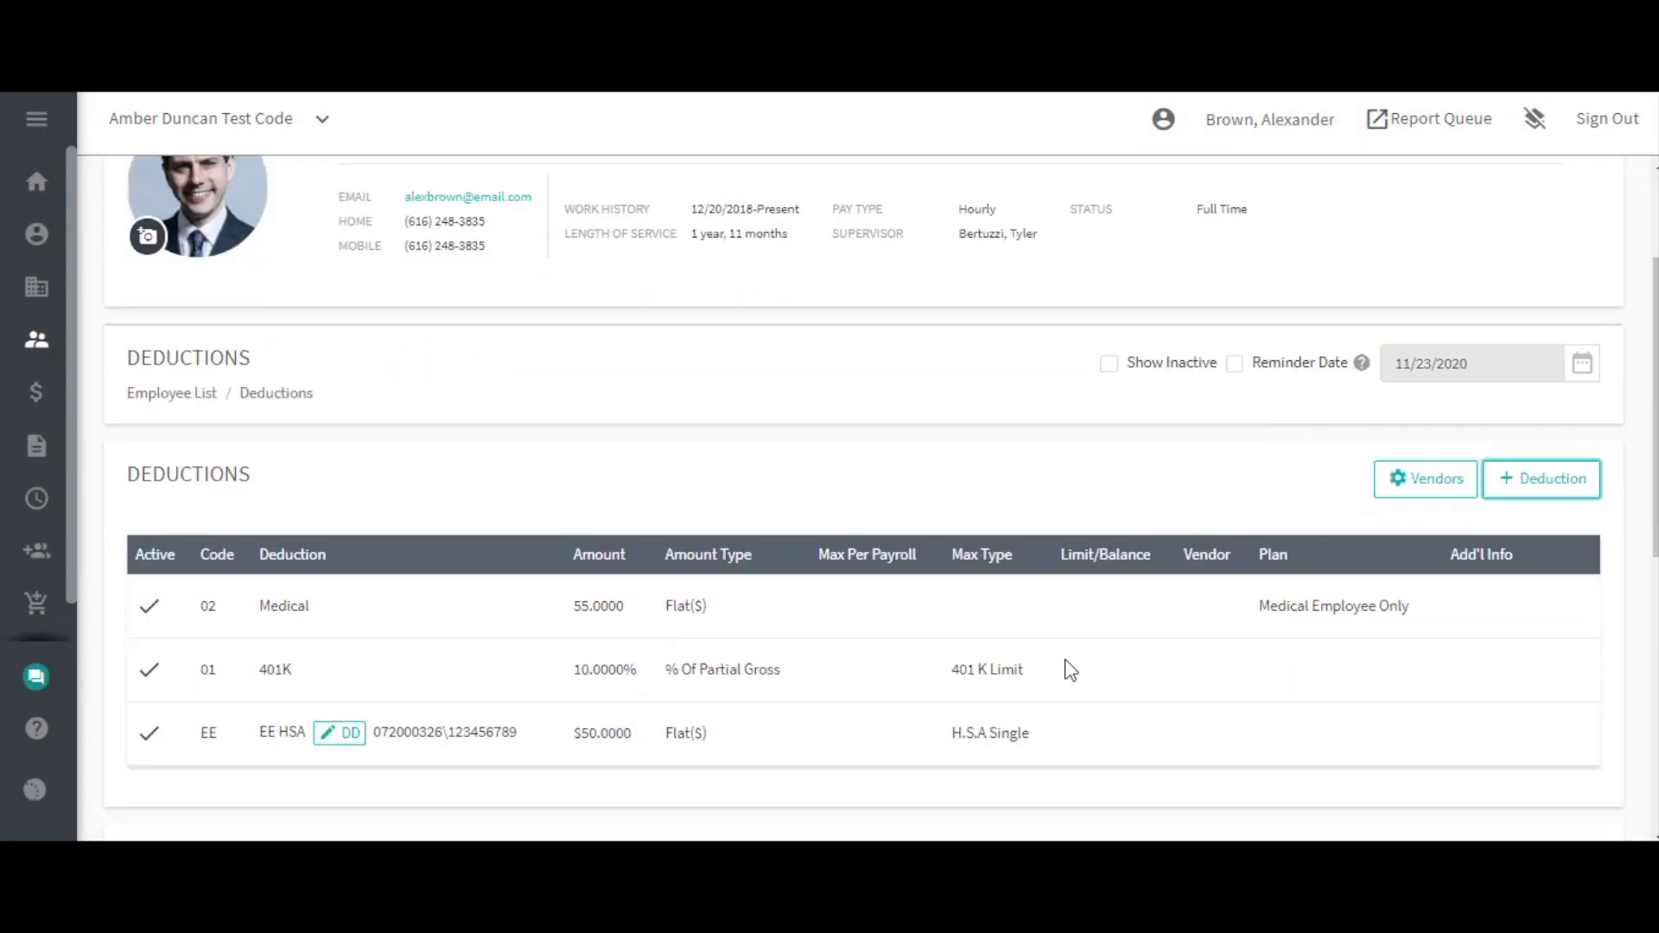
{"action": "scroll", "coordinate": [1068, 669], "scroll_direction": "down", "scroll_amount": 5}
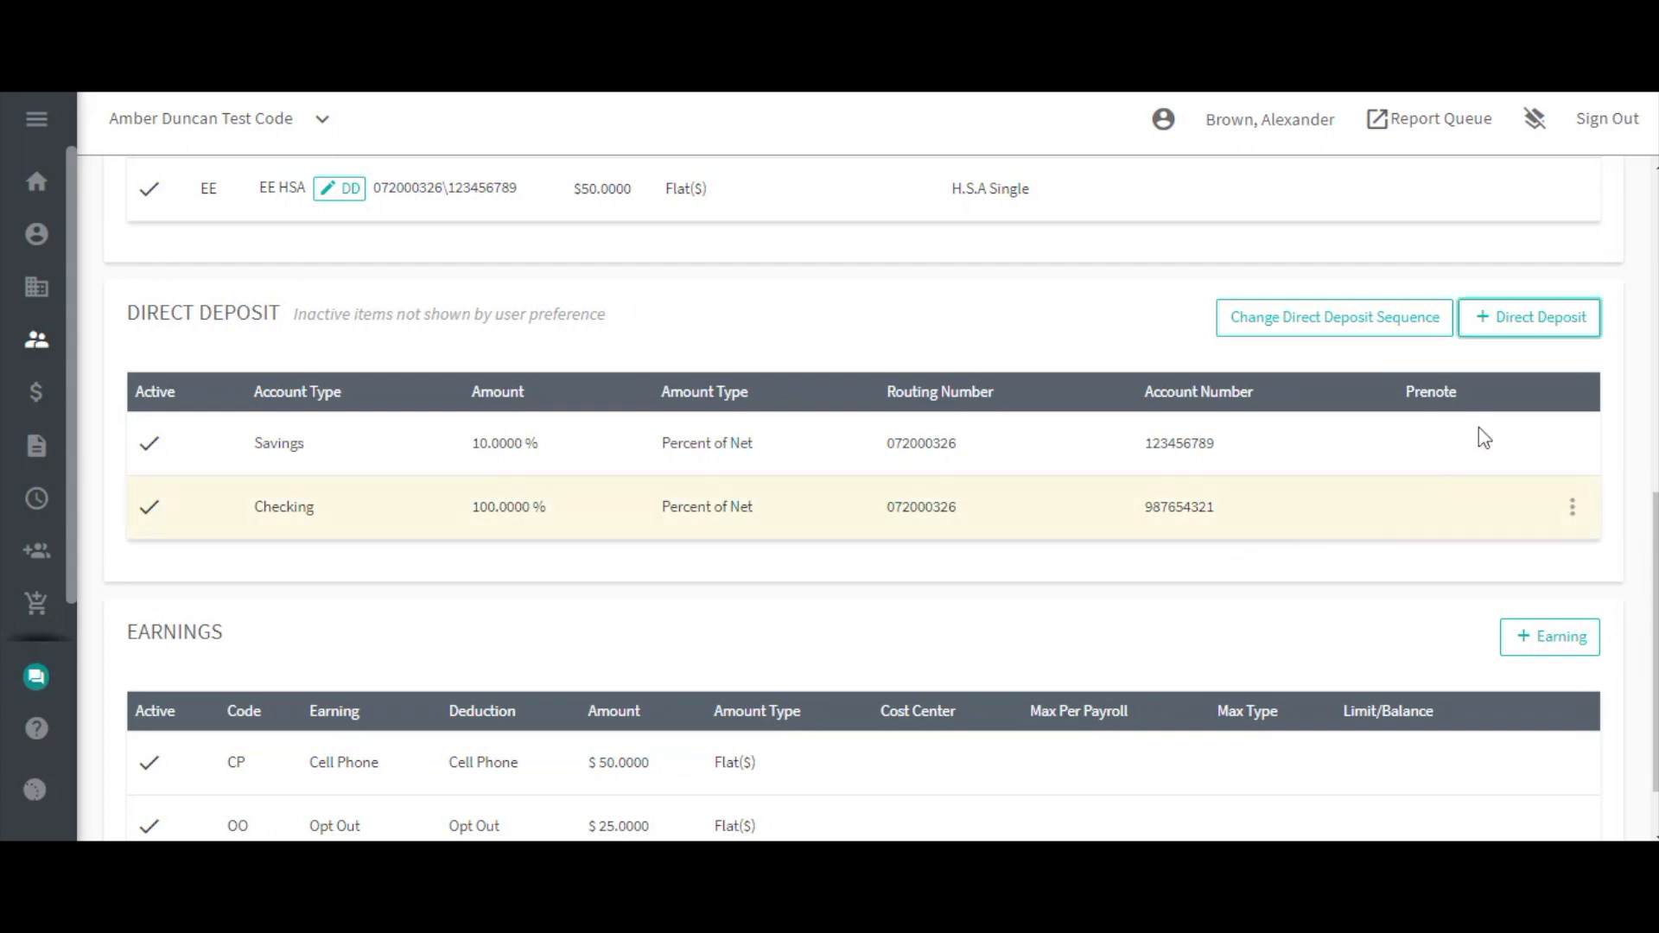
{"action": "left_click", "coordinate": [1535, 342]}
{"action": "left_click", "coordinate": [704, 402]}
{"action": "left_click", "coordinate": [697, 451]}
{"action": "double_click", "coordinate": [777, 399]}
{"action": "type", "text": "50"}
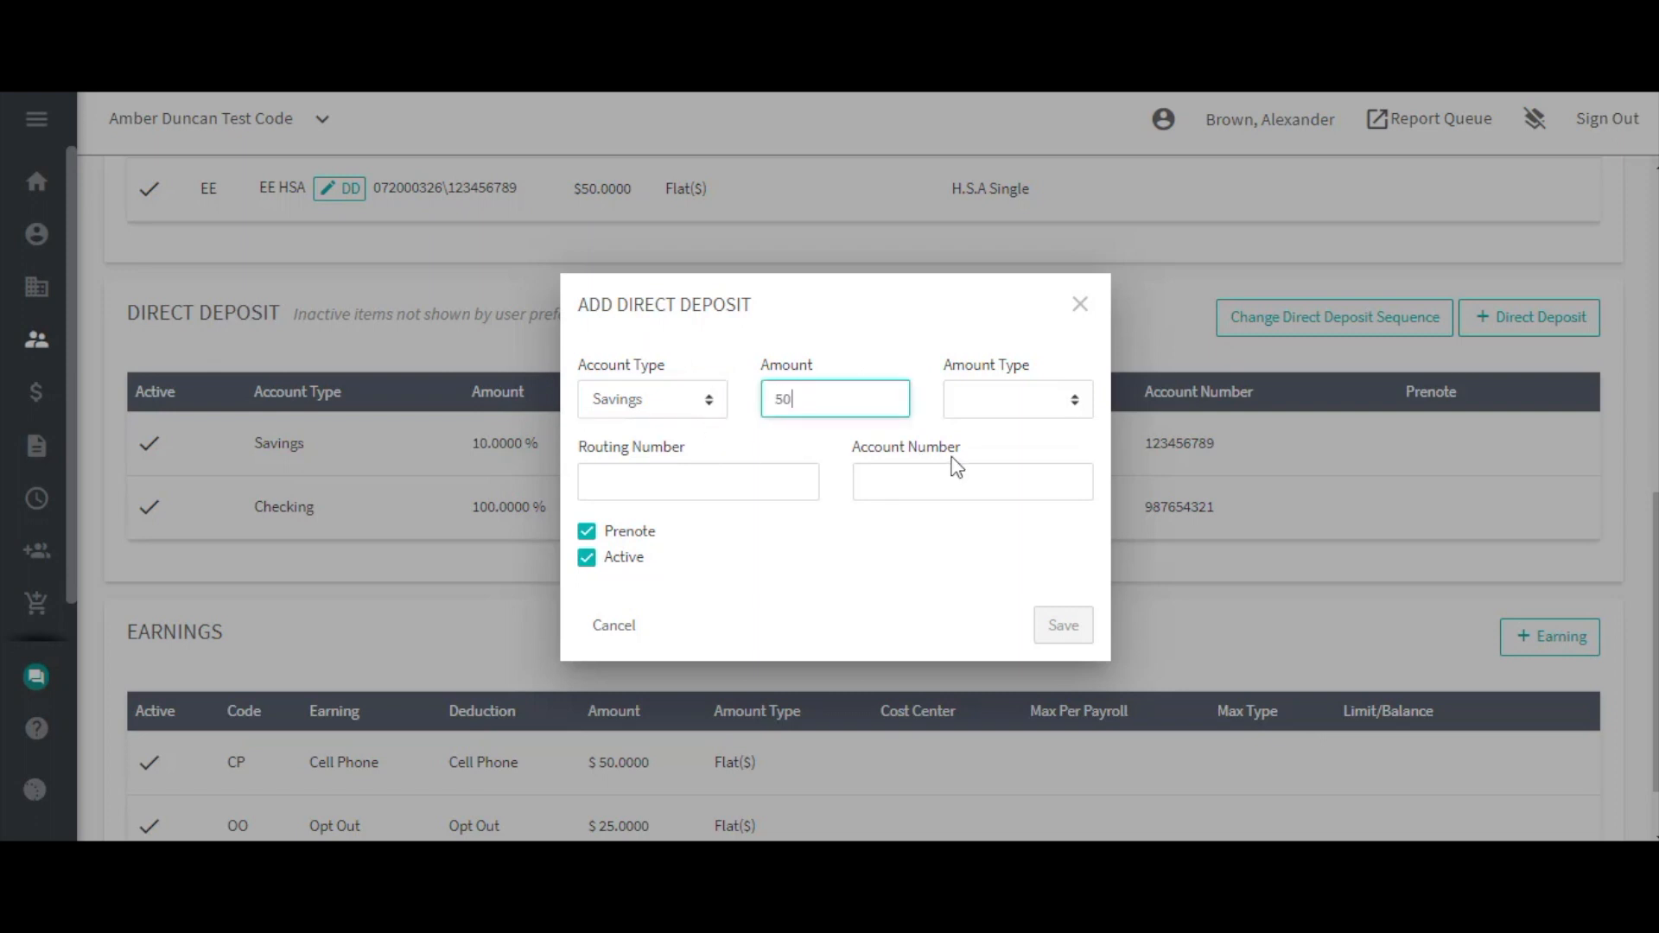
{"action": "left_click", "coordinate": [1000, 404]}
{"action": "left_click", "coordinate": [979, 451]}
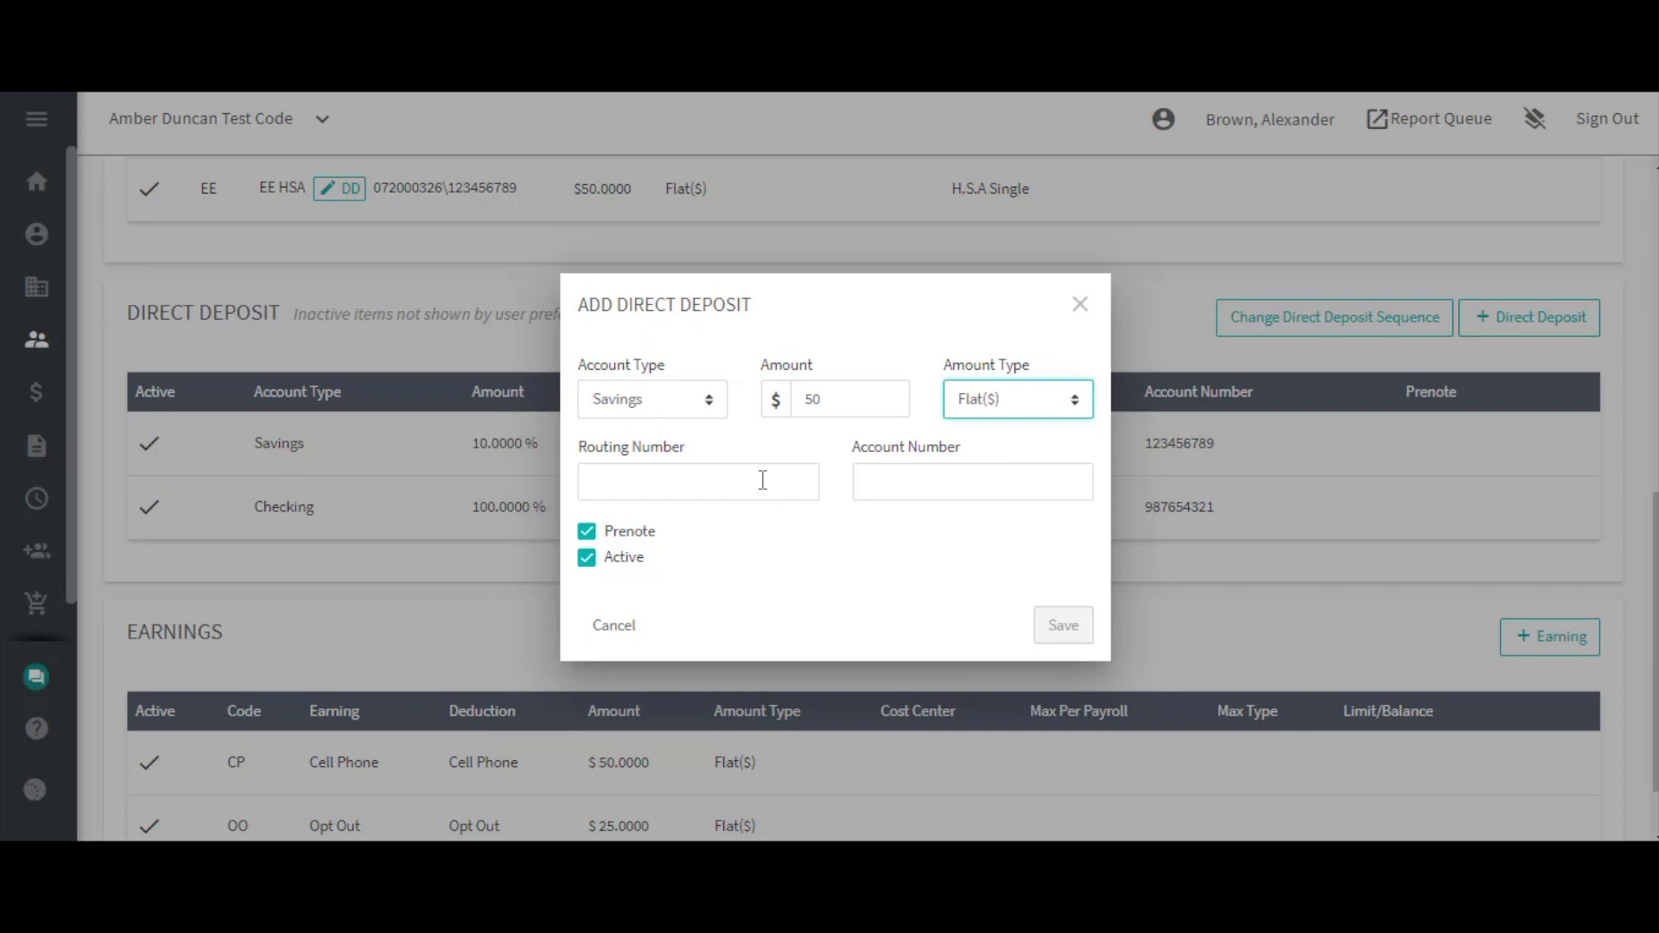
- Enter the bank routing and account numbers, turn off Prenote, and save the direct deposit
{"action": "left_click", "coordinate": [763, 481]}
{"action": "type", "text": "07"}
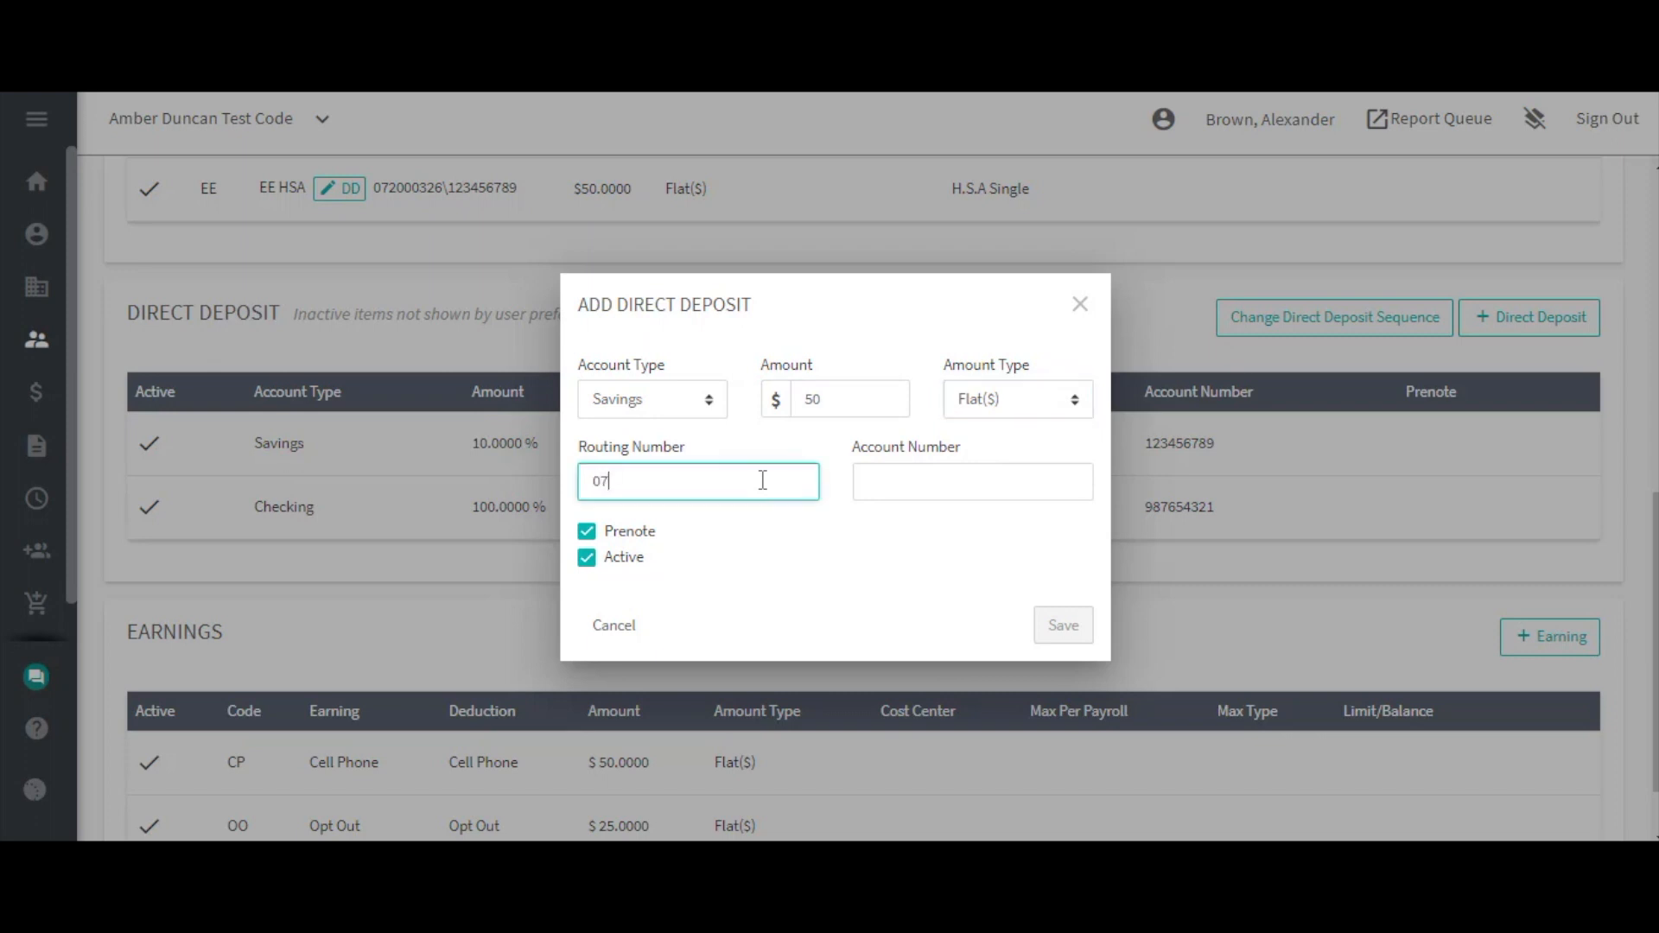
{"action": "type", "text": "2000326"}
{"action": "left_click", "coordinate": [877, 499]}
{"action": "type", "text": "5"}
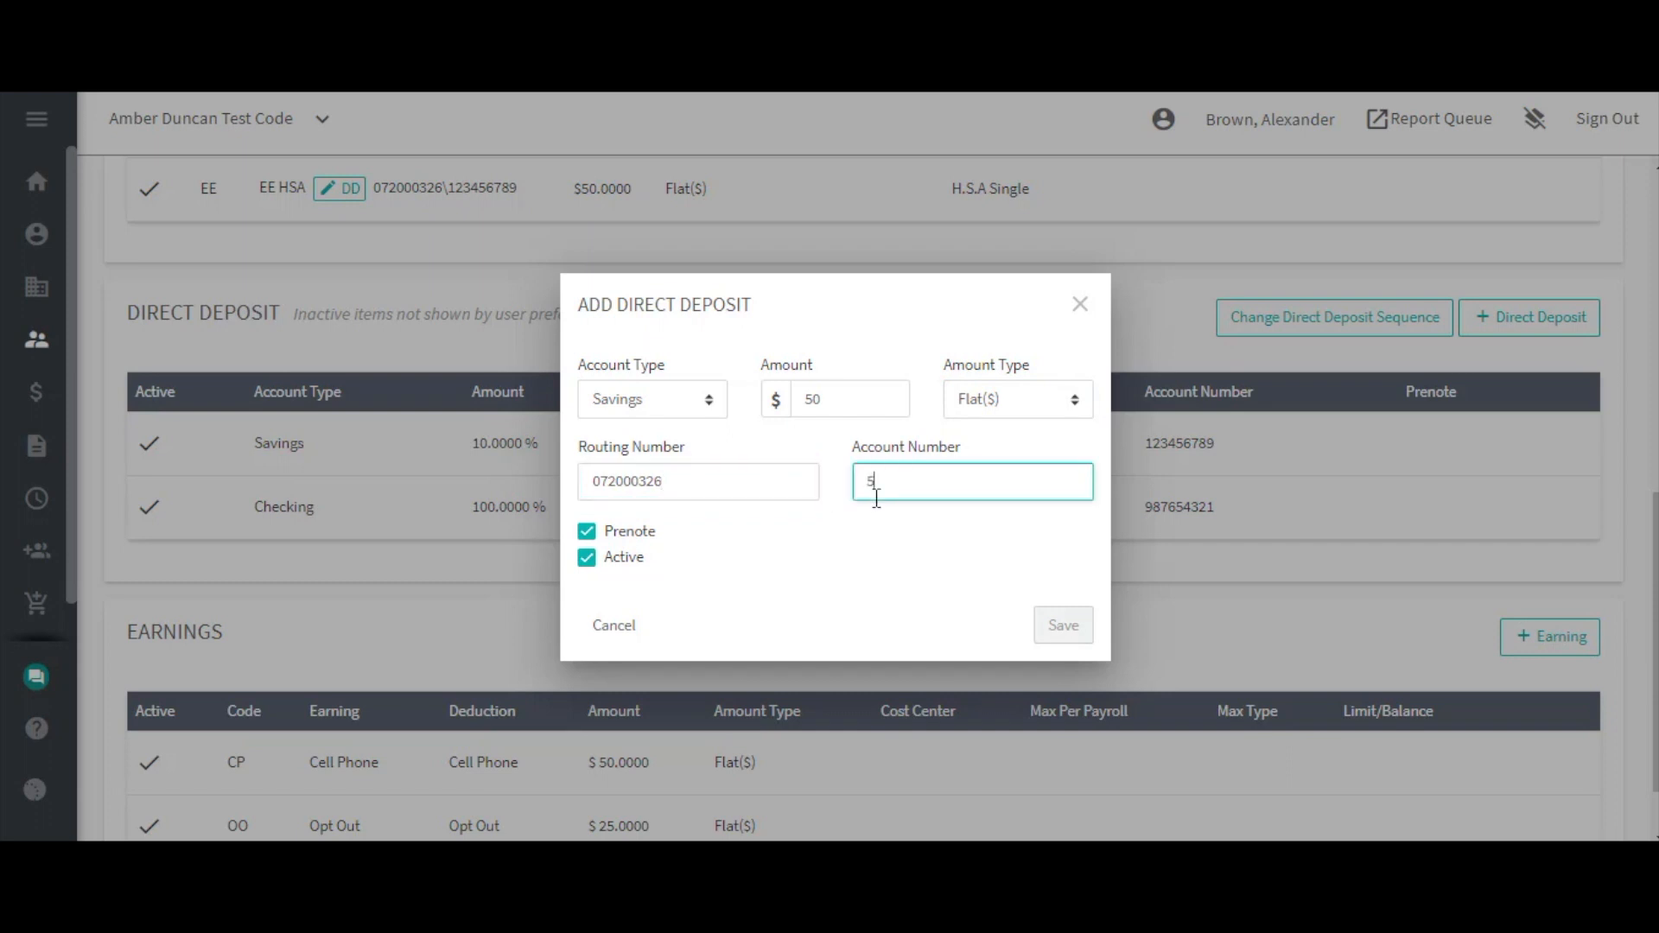
{"action": "type", "text": "55555"}
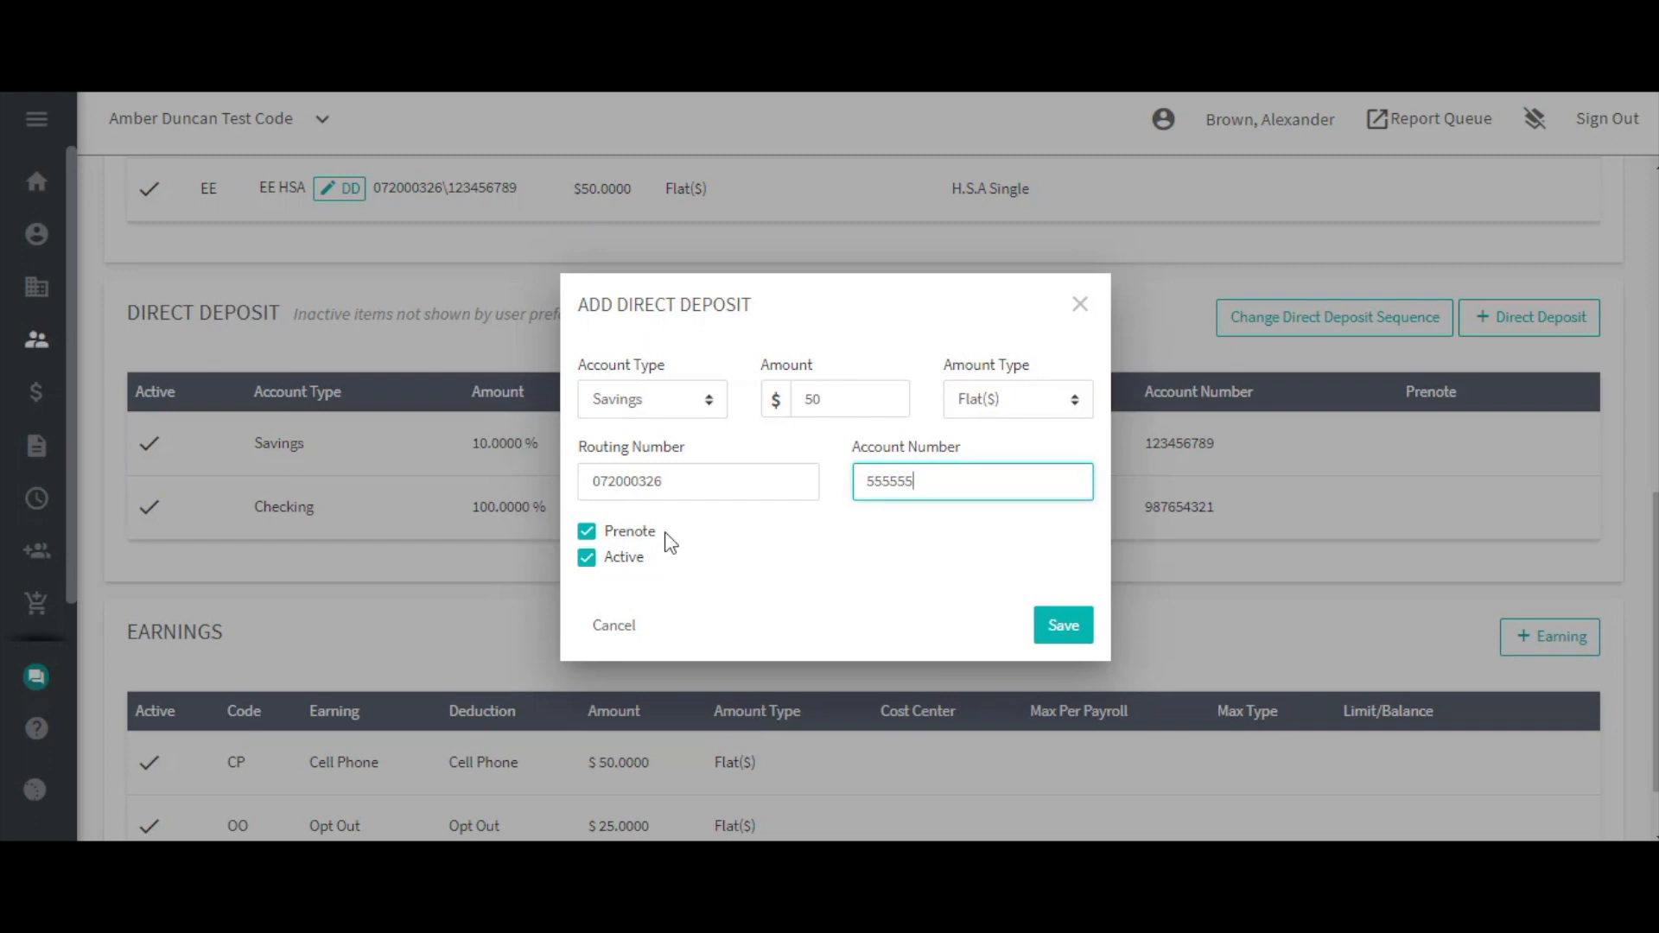
{"action": "left_click", "coordinate": [588, 532]}
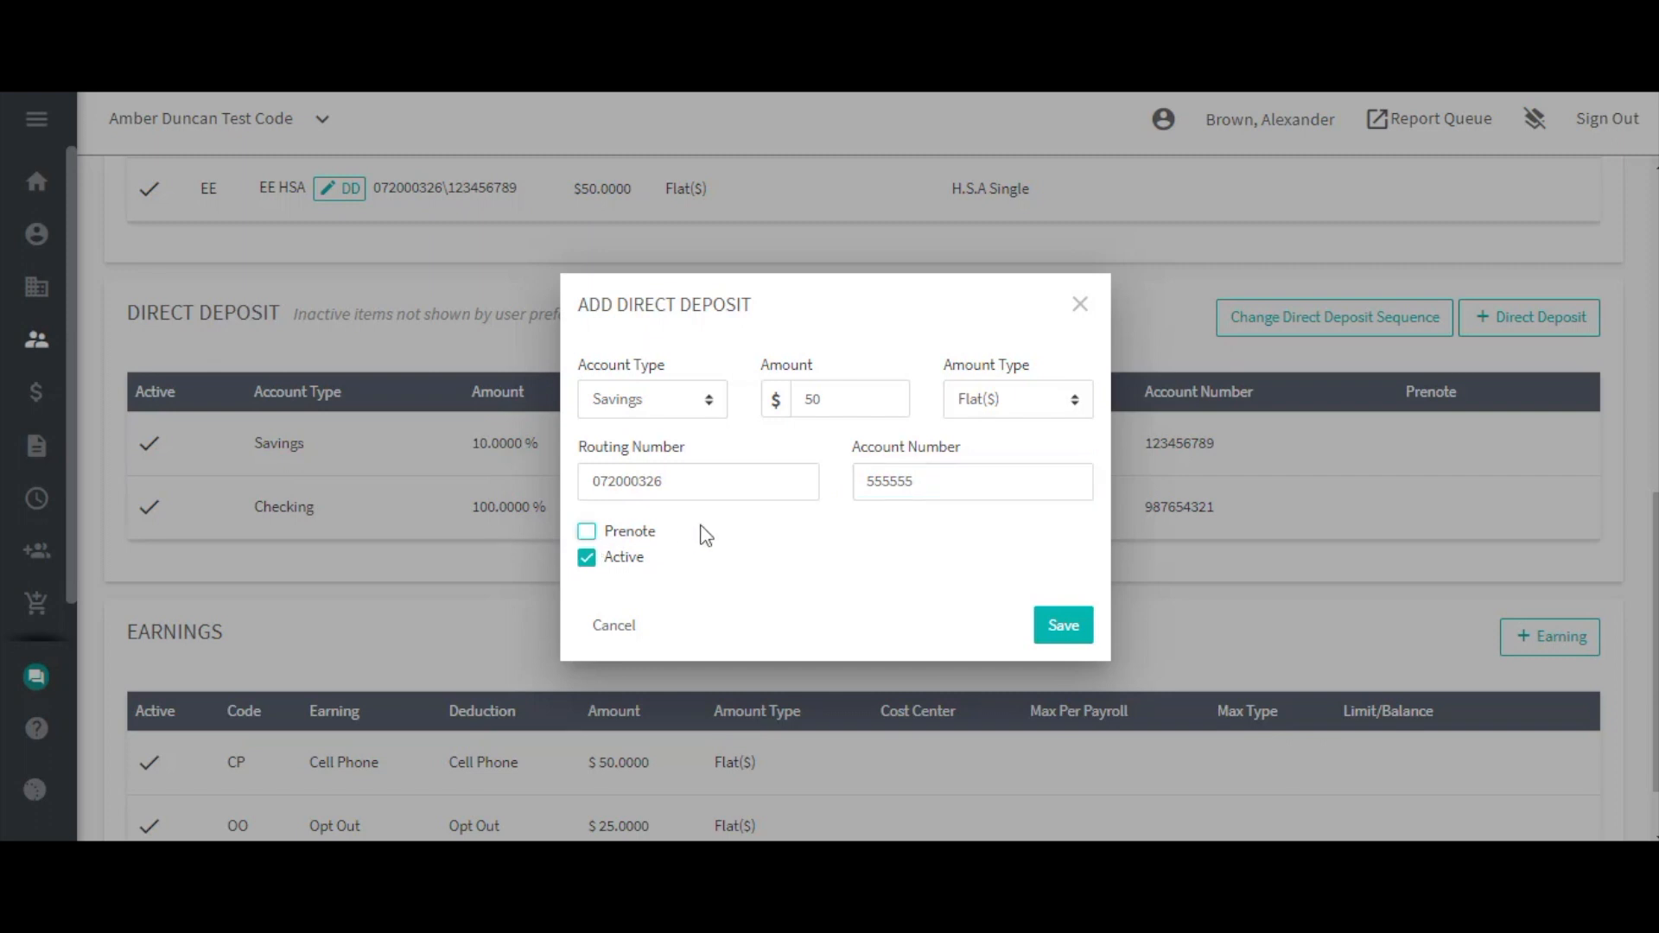
{"action": "left_click", "coordinate": [1044, 631]}
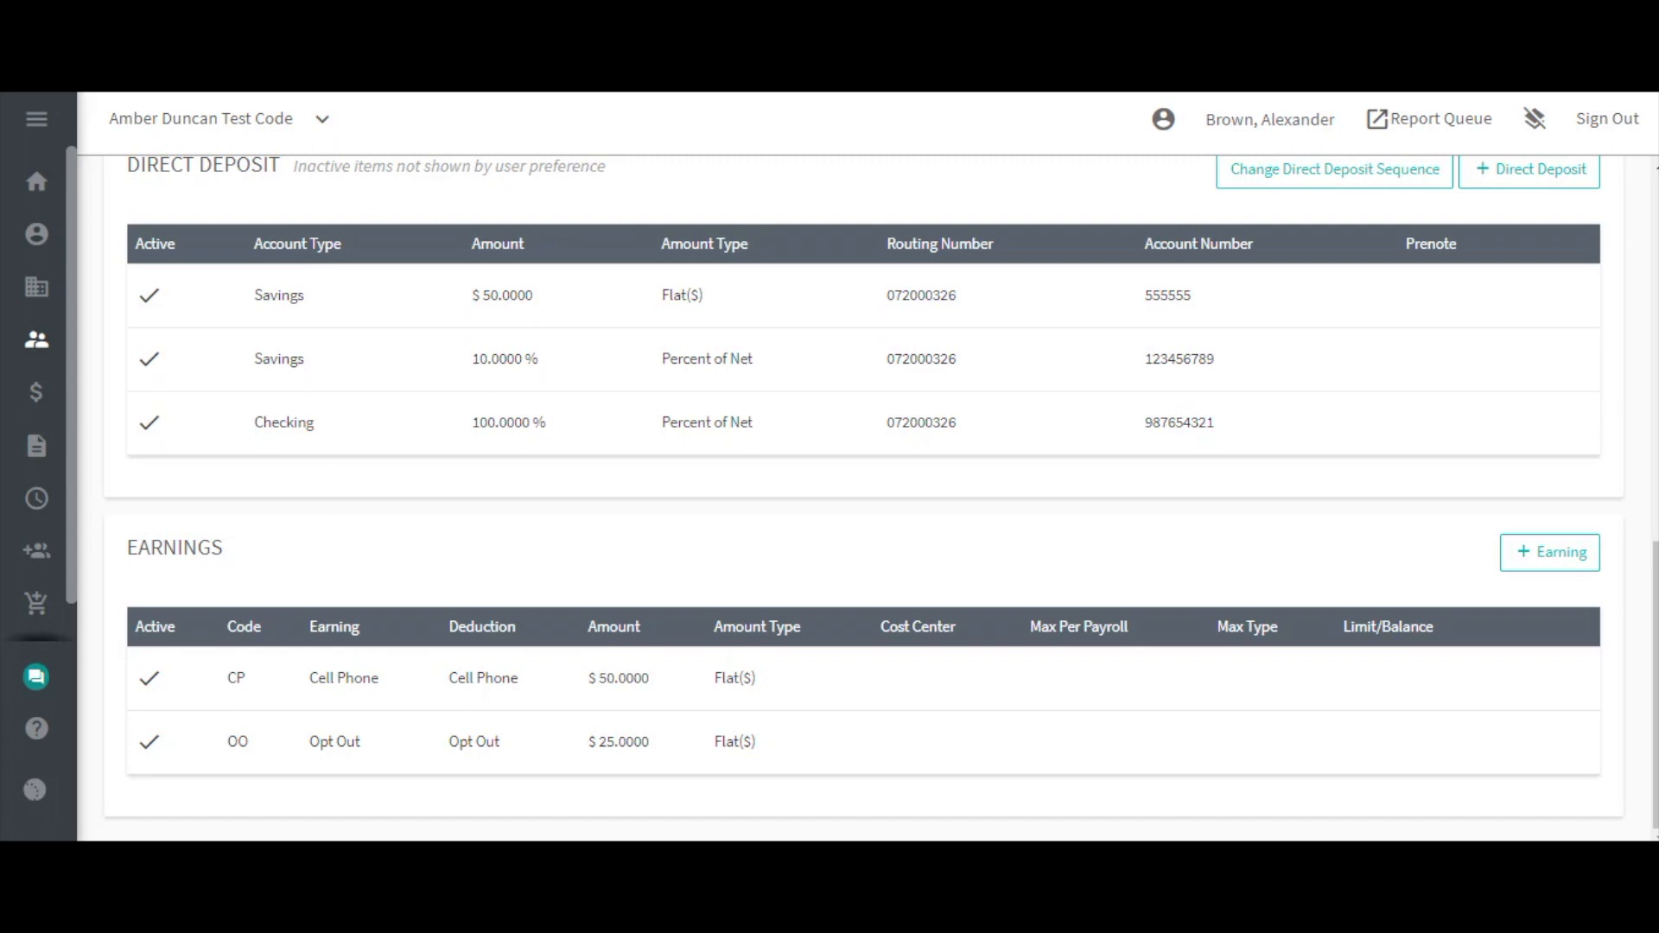
- Add a Stipend - ST earning with an amount of 15 and amount type Flat($), and save it
{"action": "left_click", "coordinate": [1535, 573]}
{"action": "left_click", "coordinate": [724, 374]}
{"action": "left_click", "coordinate": [707, 445]}
{"action": "left_click", "coordinate": [856, 375]}
{"action": "type", "text": "15"}
{"action": "left_click", "coordinate": [1021, 377]}
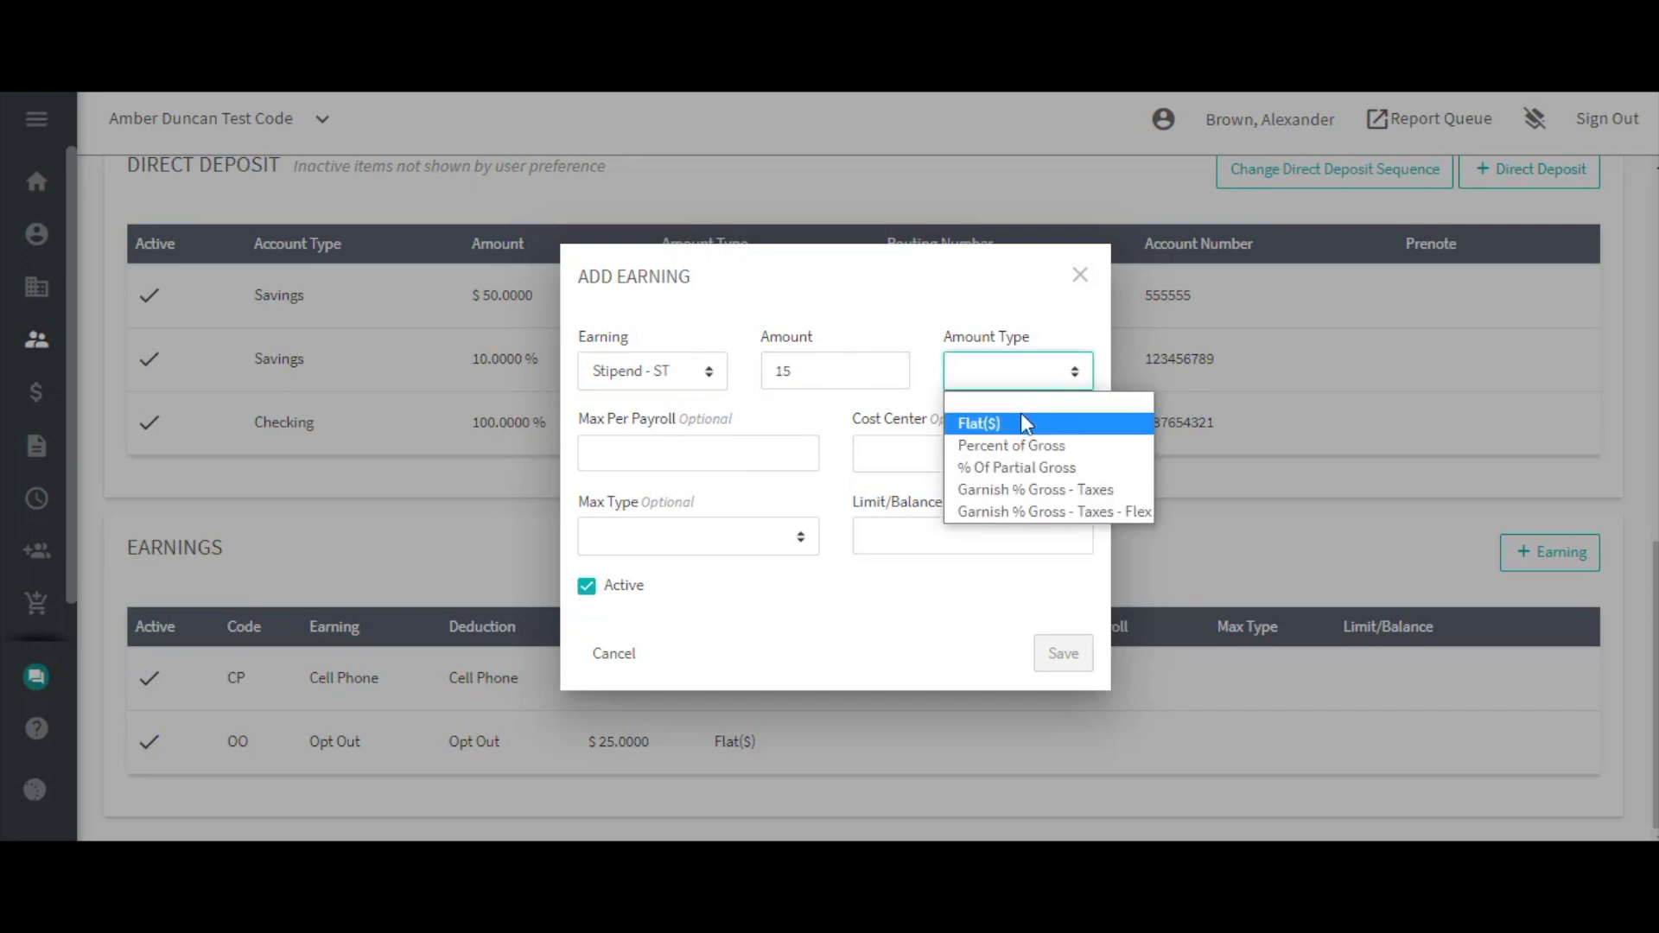
{"action": "left_click", "coordinate": [1022, 423]}
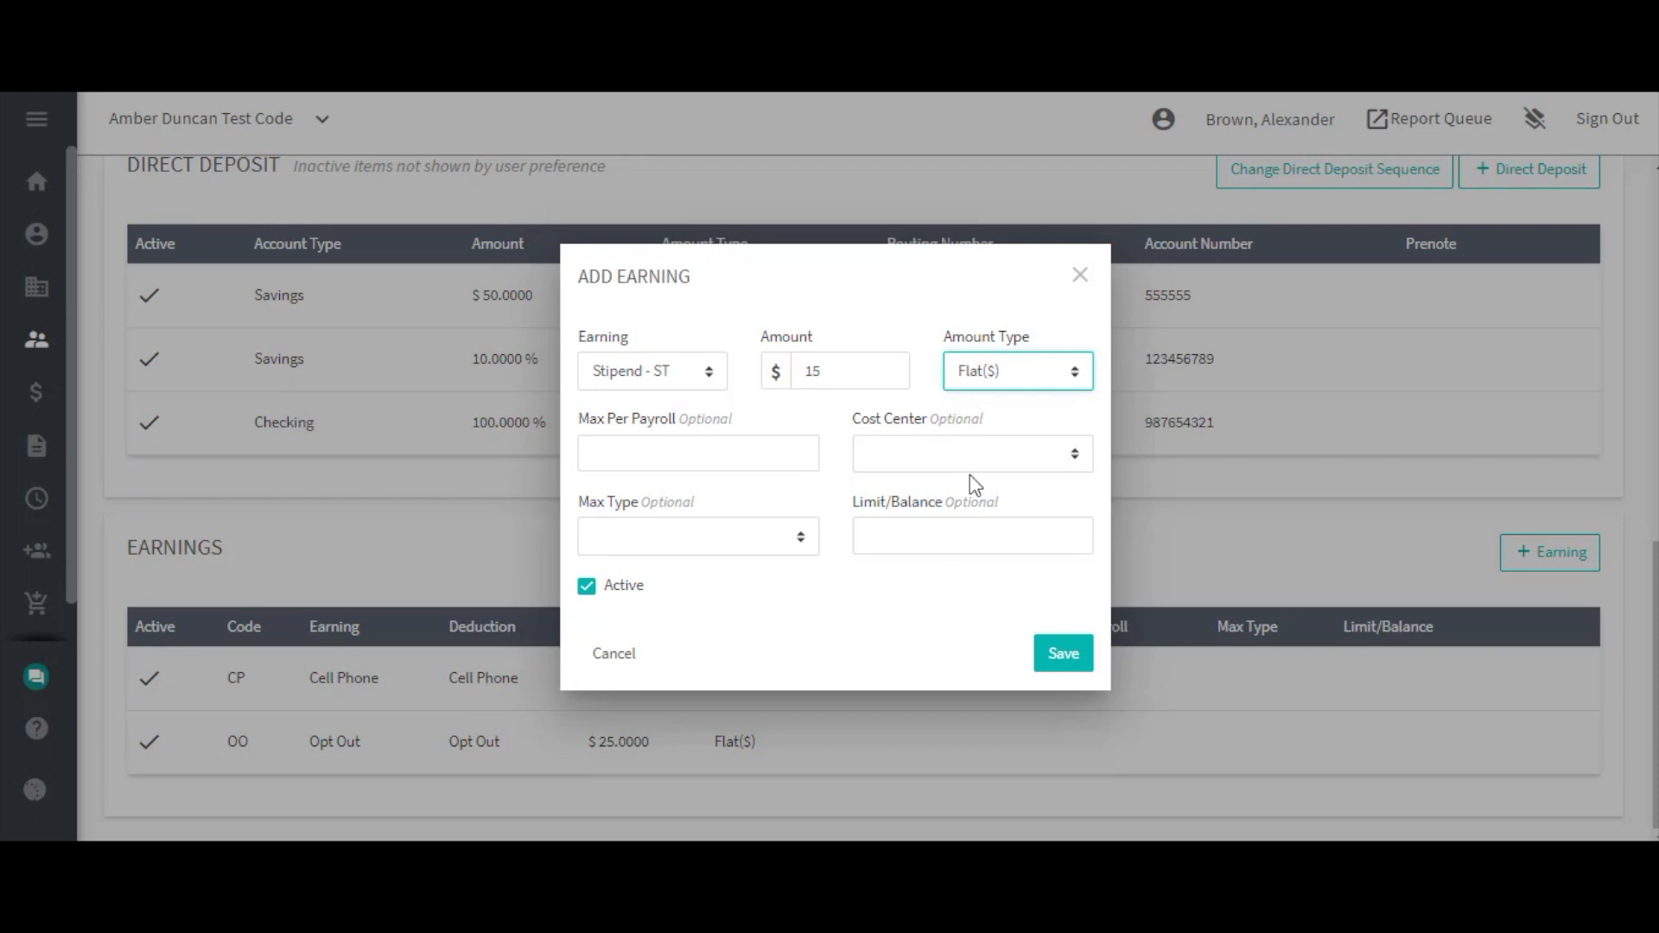
{"action": "left_click", "coordinate": [1059, 656]}
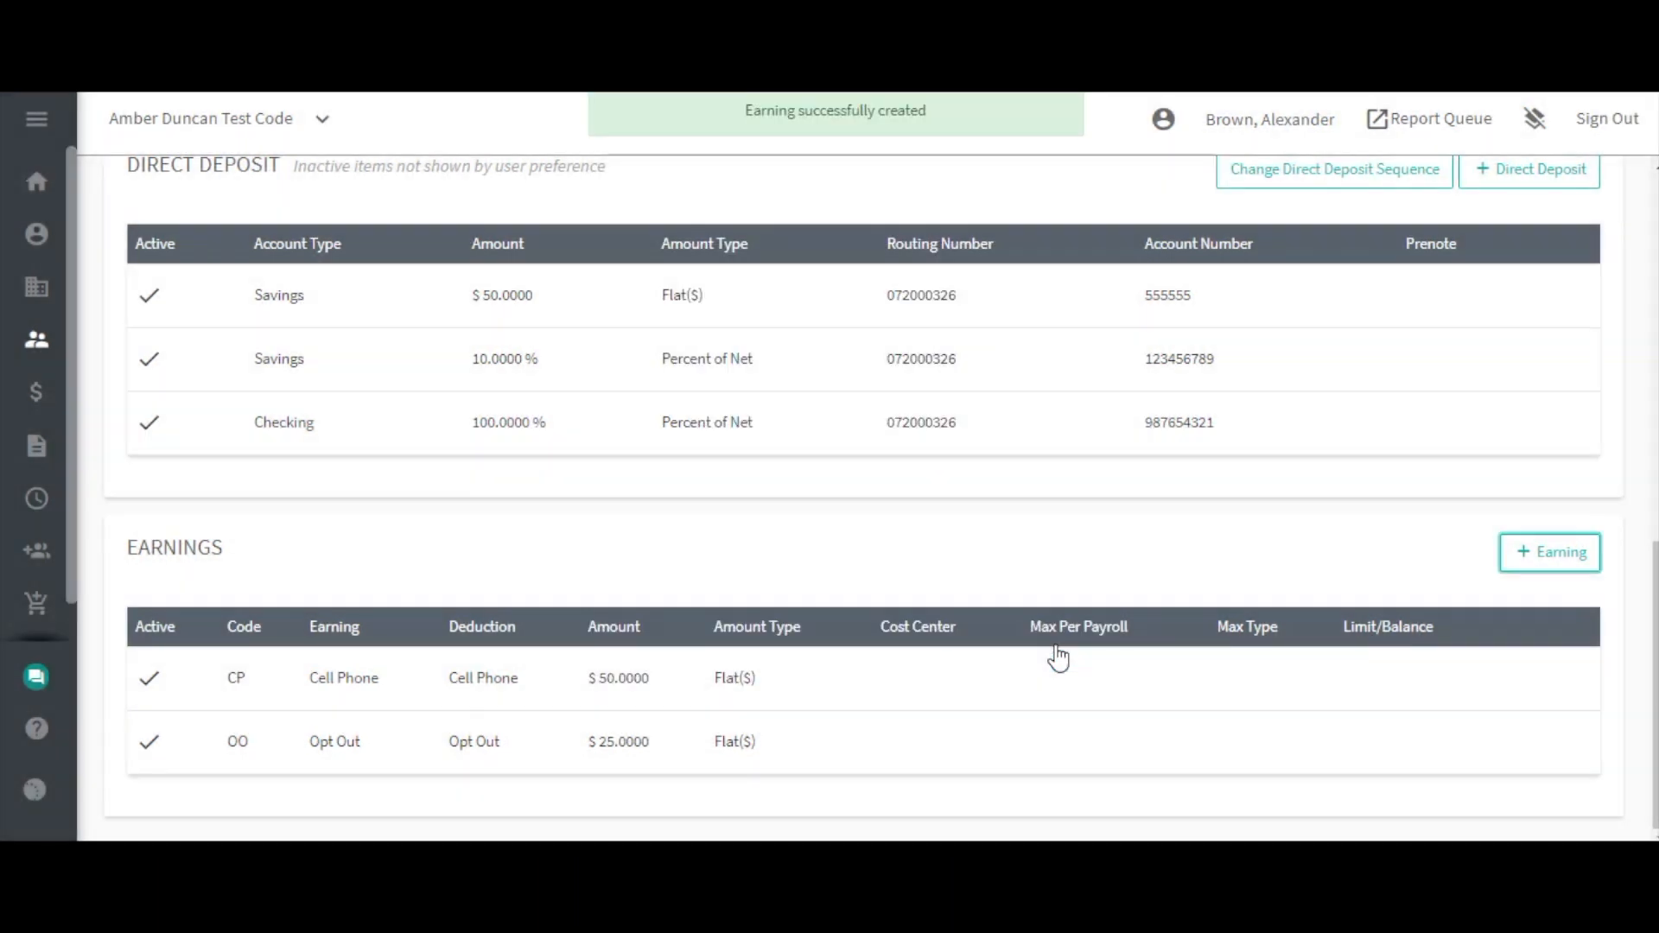